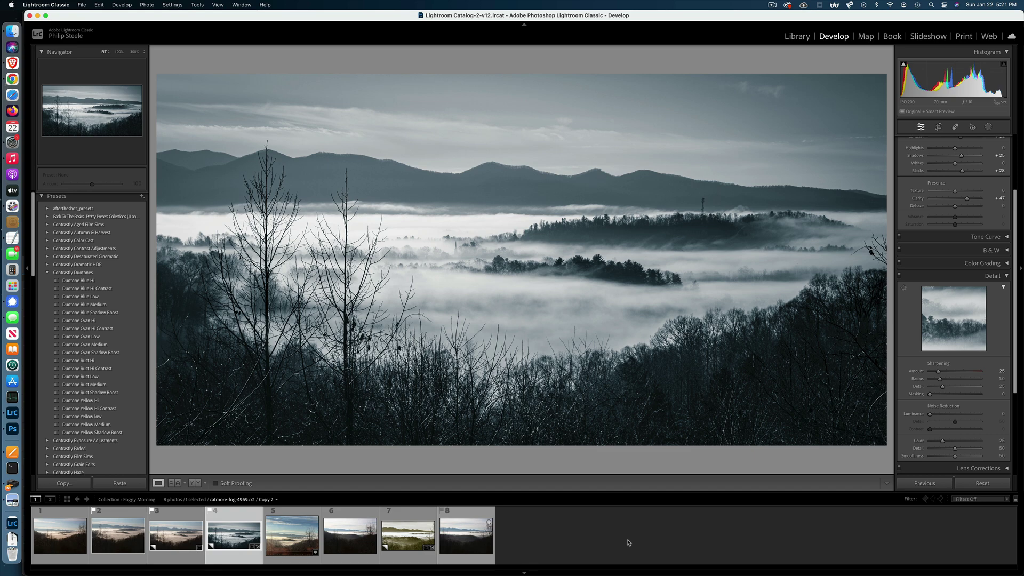
# Step: Compare the iPhone shot and the raw valley copy at 300%, ending on colour Copy 1
pyautogui.click(283, 545)
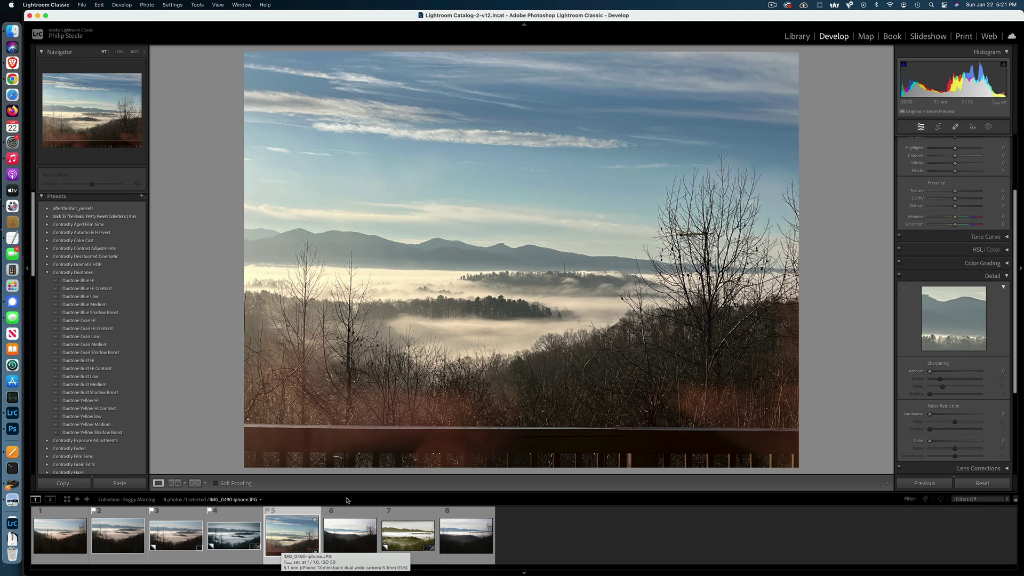
pyautogui.click(565, 282)
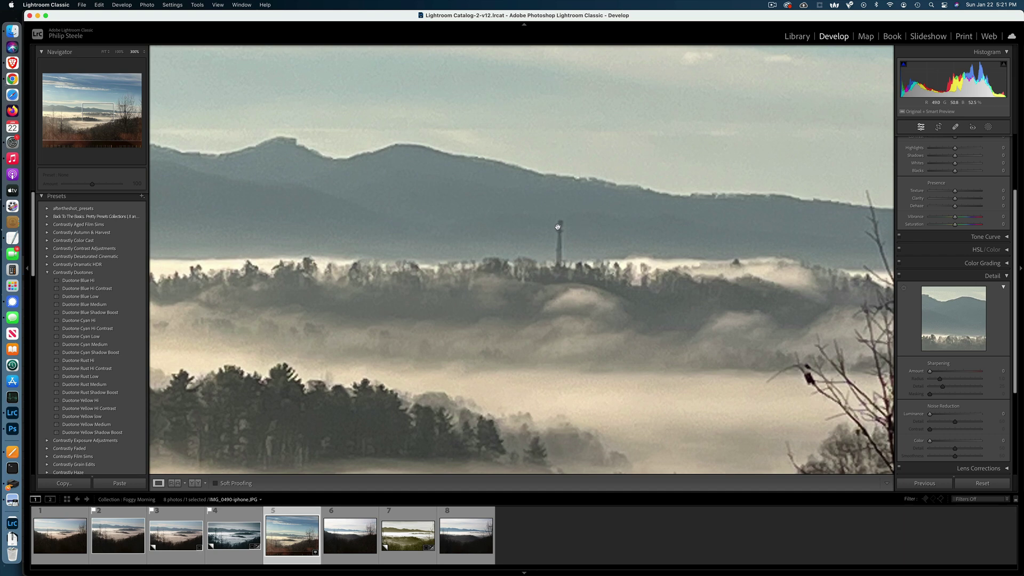
pyautogui.click(194, 534)
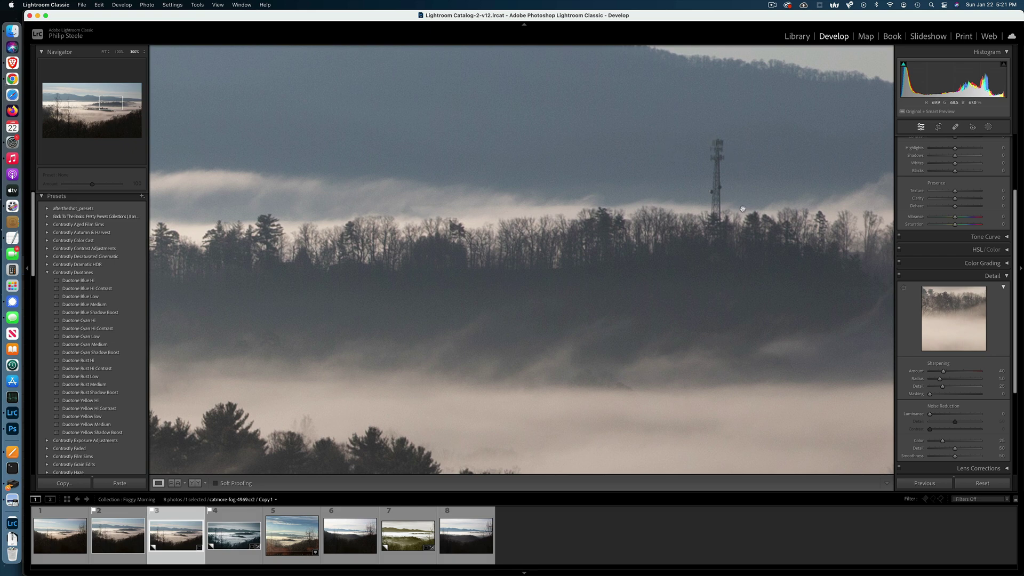
pyautogui.click(288, 540)
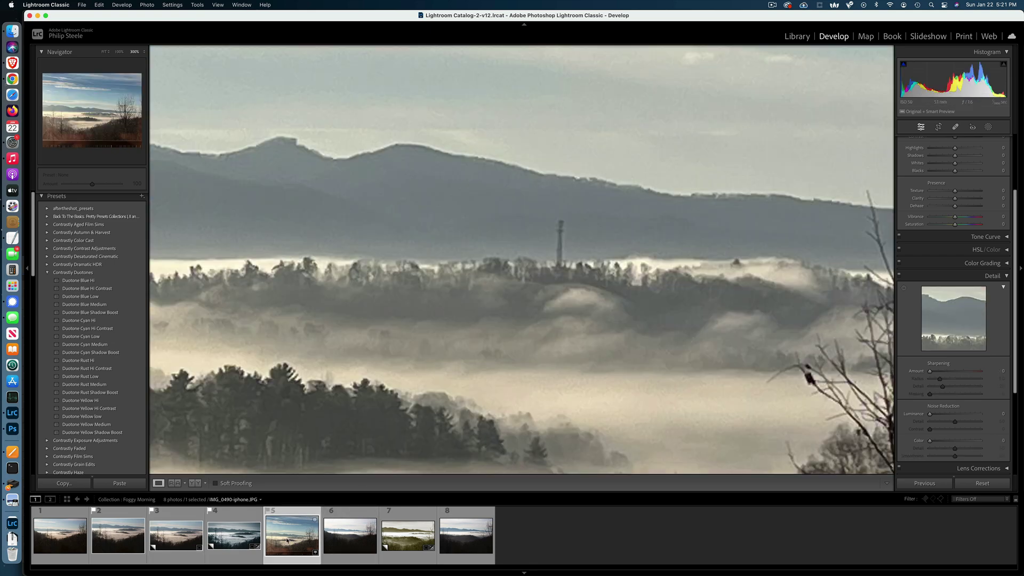
pyautogui.moveTo(512, 320); pyautogui.dragTo(687, 249)
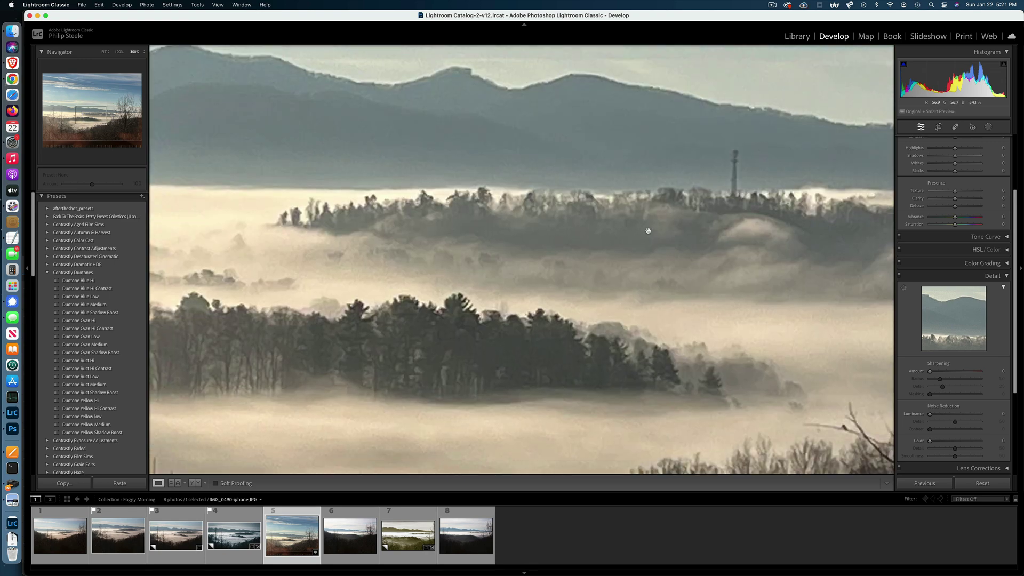
pyautogui.click(179, 539)
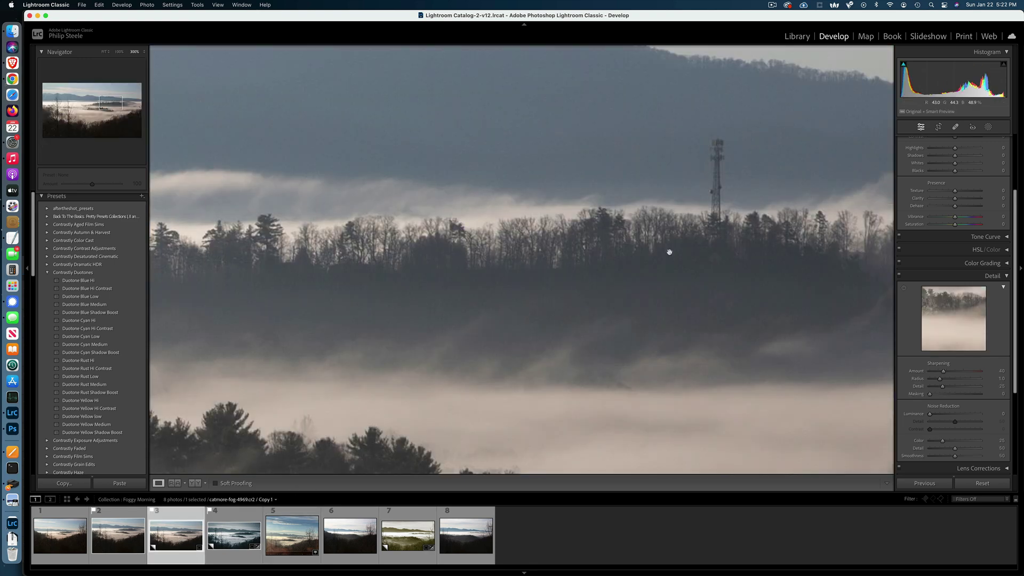
pyautogui.click(298, 544)
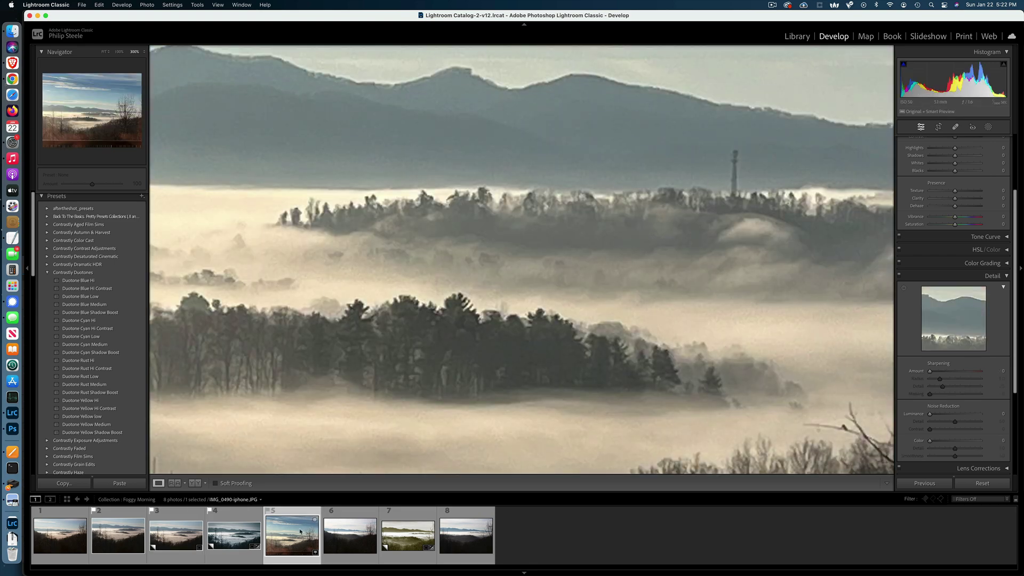
pyautogui.click(167, 544)
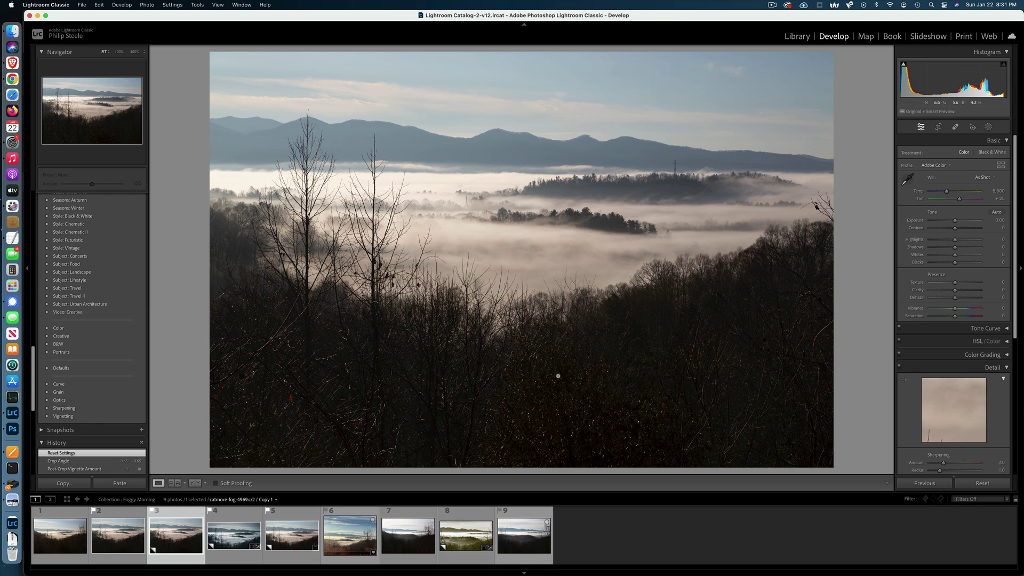
# Step: Select the unedited colour copy and trim its crop inward on all four sides
pyautogui.click(256, 530)
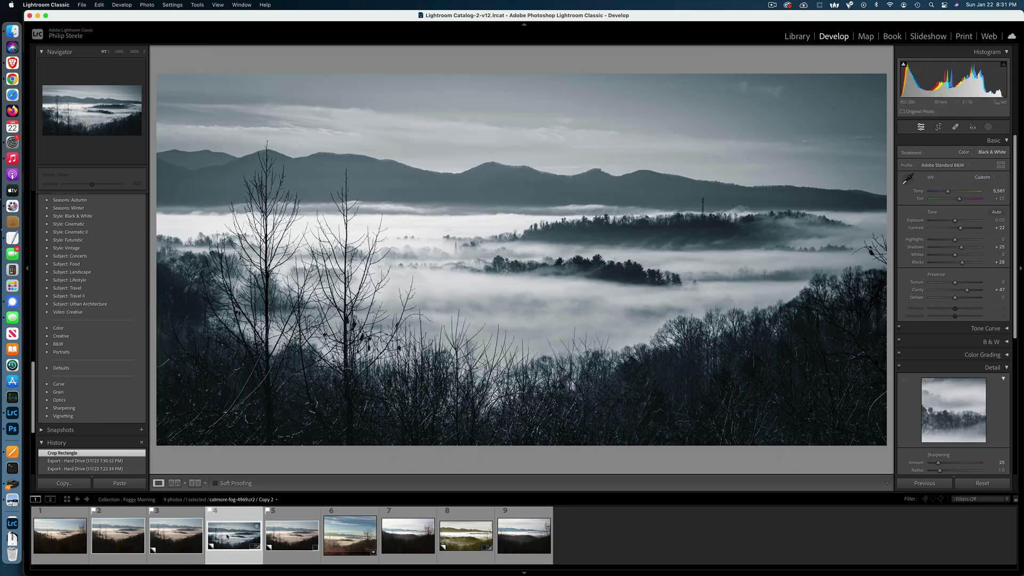
pyautogui.press('Left')
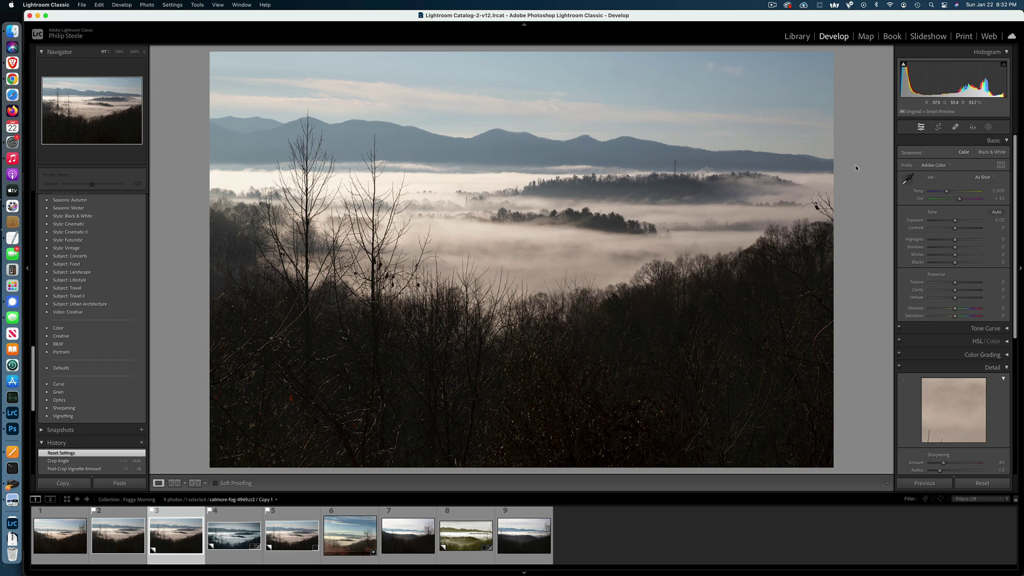
pyautogui.click(938, 127)
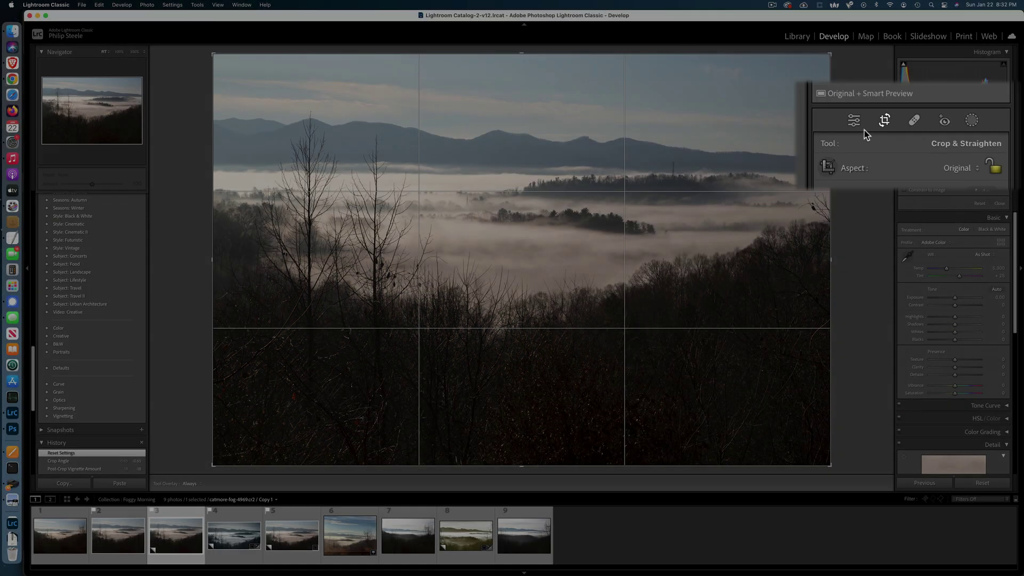
pyautogui.moveTo(212, 464); pyautogui.dragTo(239, 420)
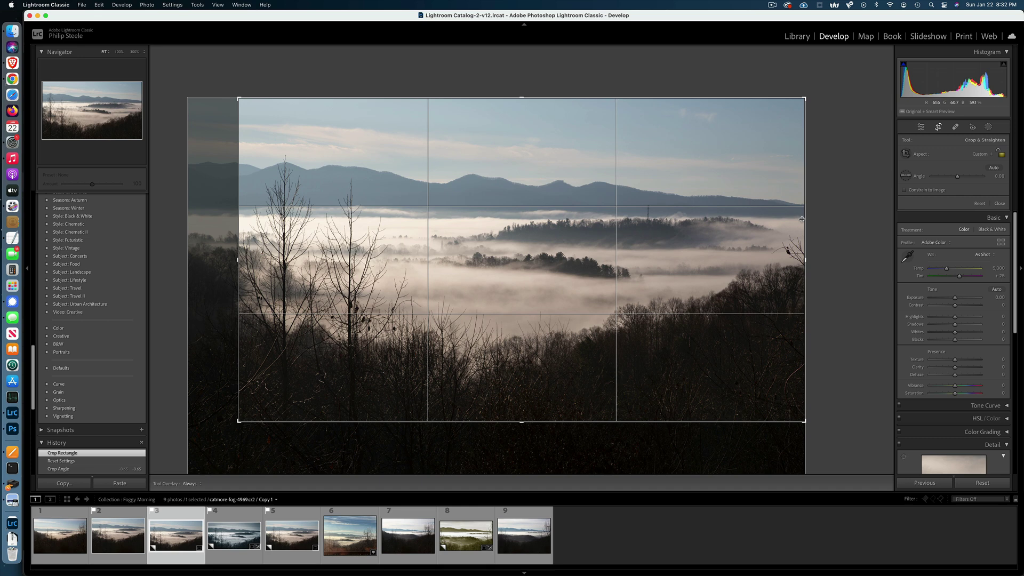
pyautogui.moveTo(804, 223); pyautogui.dragTo(796, 219)
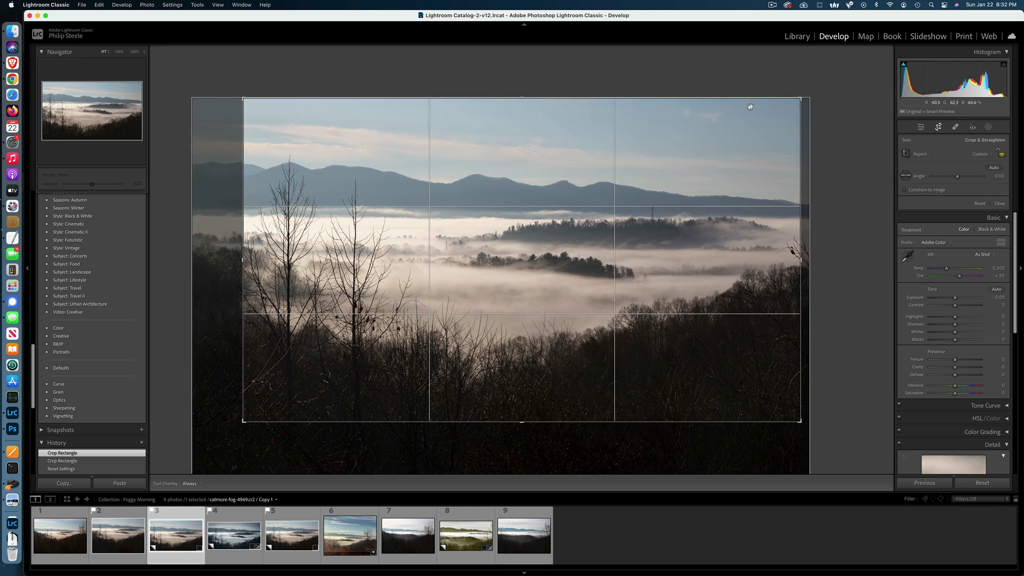
pyautogui.moveTo(567, 103); pyautogui.dragTo(566, 106)
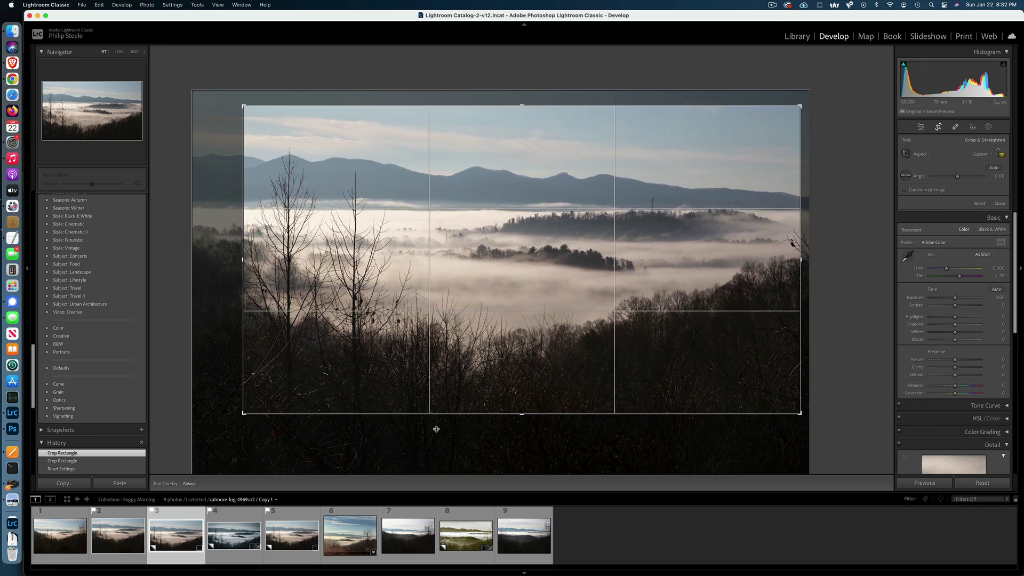
pyautogui.moveTo(521, 415); pyautogui.dragTo(521, 401)
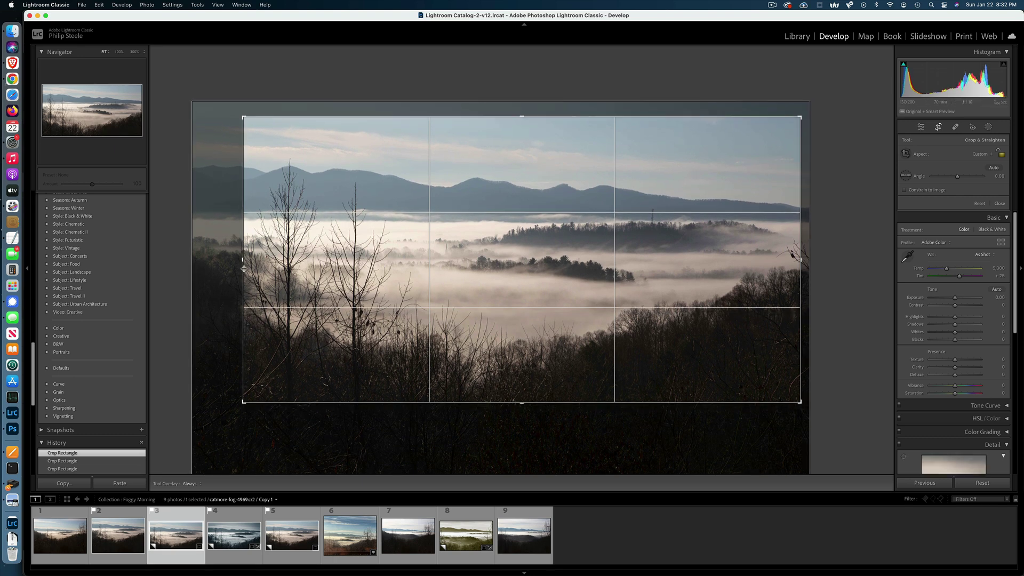
pyautogui.moveTo(244, 268); pyautogui.dragTo(246, 268)
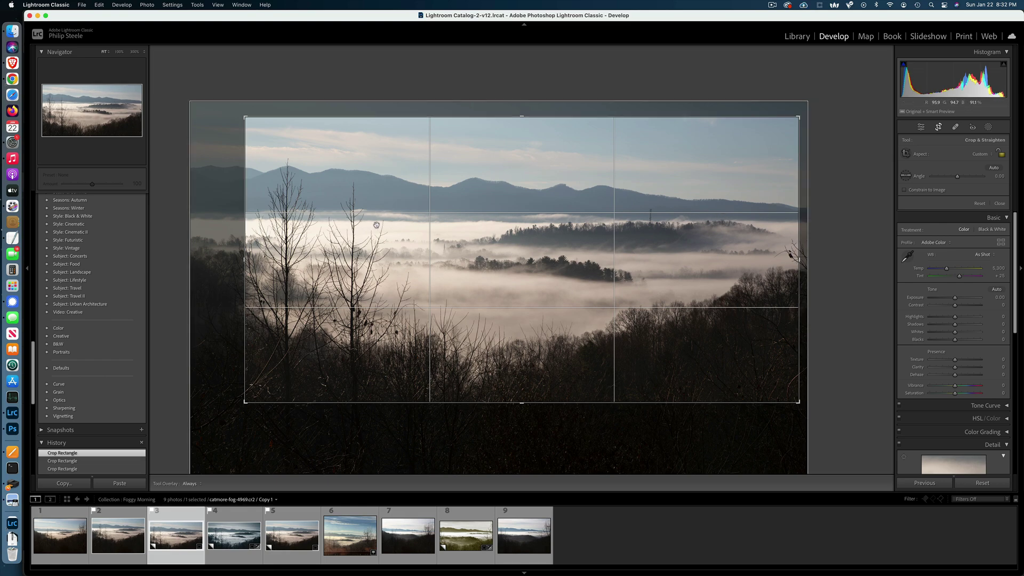
# Step: Straighten the crop by -0.47° and apply it
pyautogui.moveTo(823, 237); pyautogui.dragTo(824, 236)
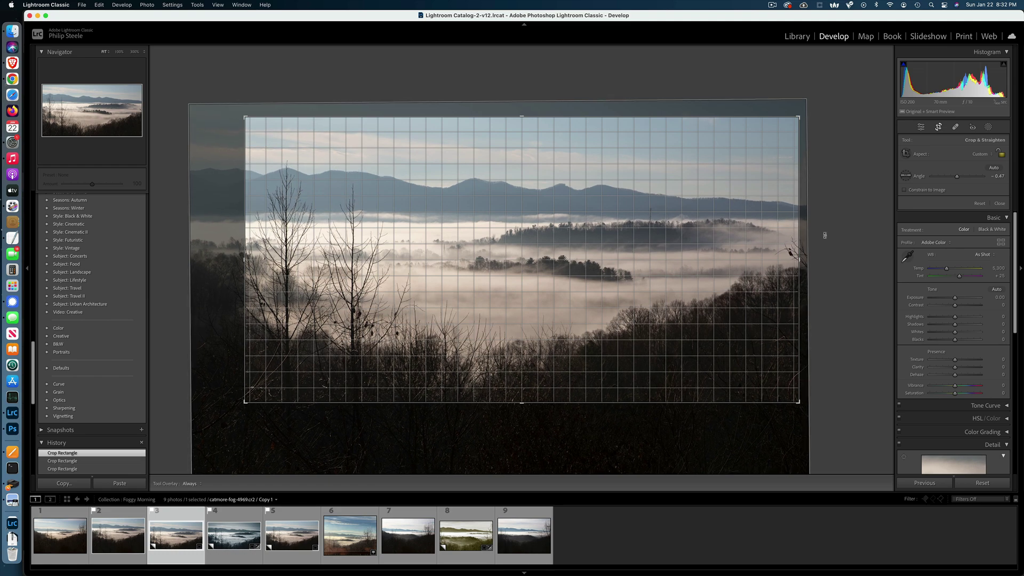
pyautogui.moveTo(823, 235); pyautogui.dragTo(823, 235)
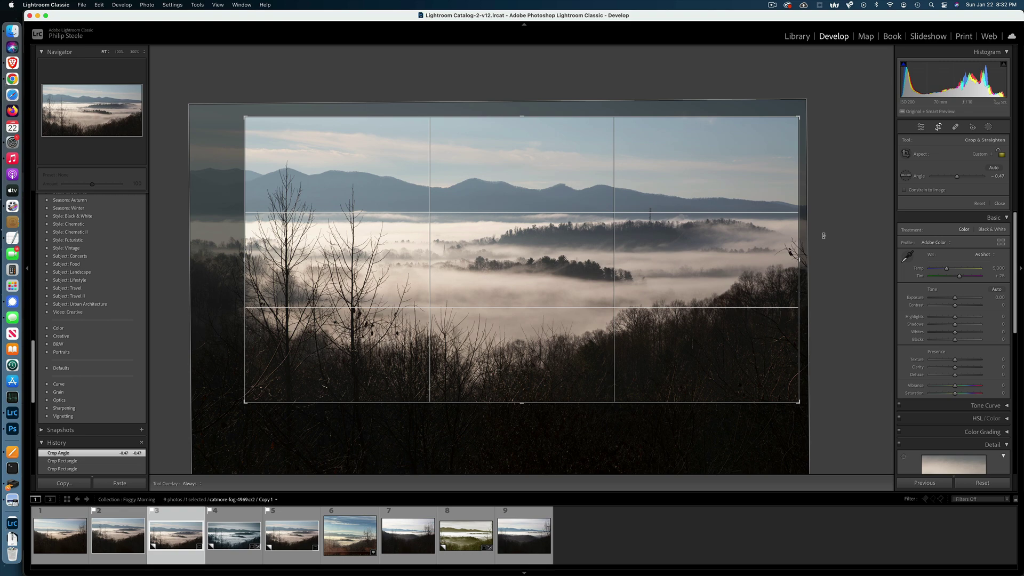
pyautogui.press('Return')
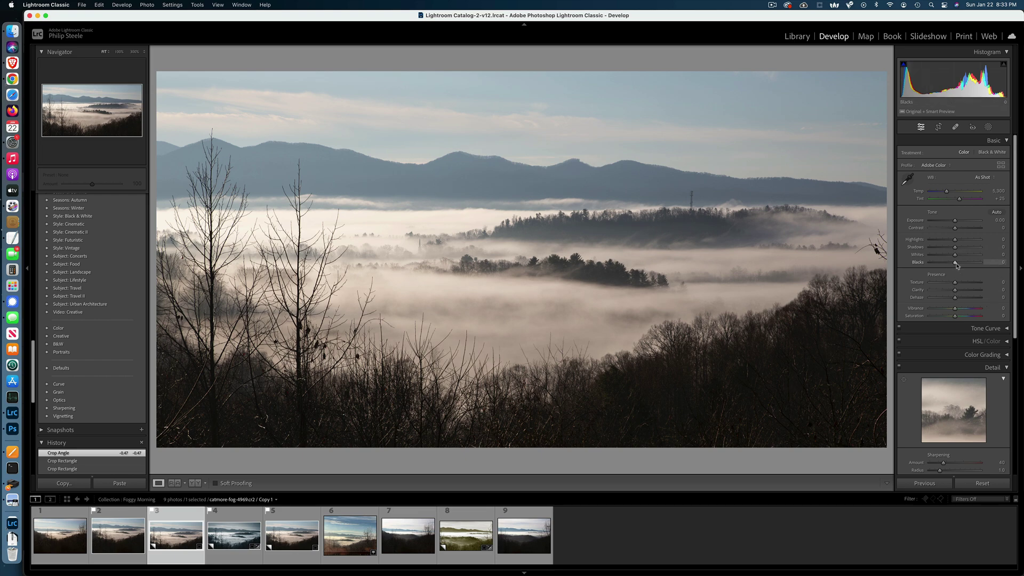
pyautogui.moveTo(955, 262); pyautogui.dragTo(955, 294)
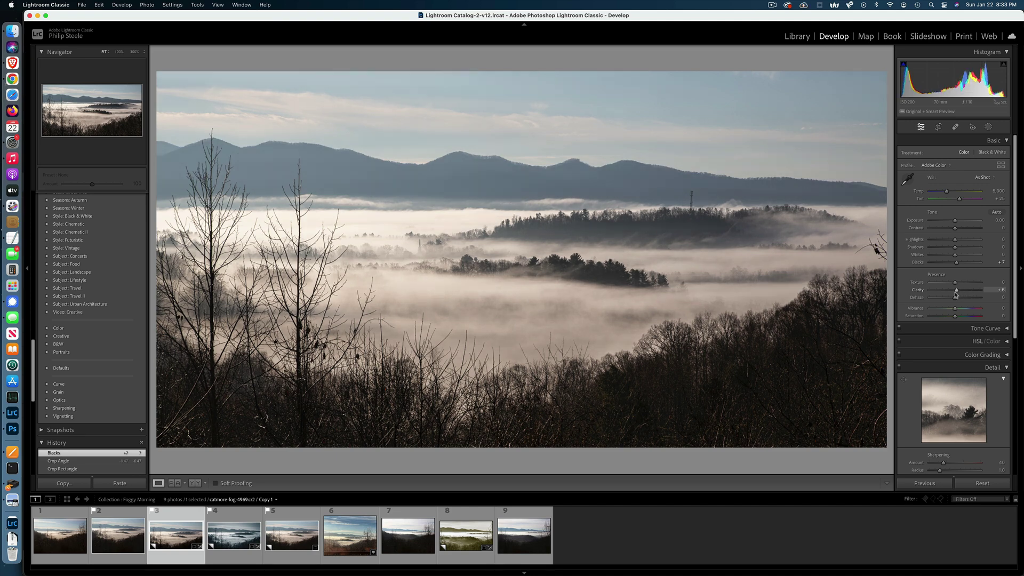
pyautogui.doubleClick(920, 291)
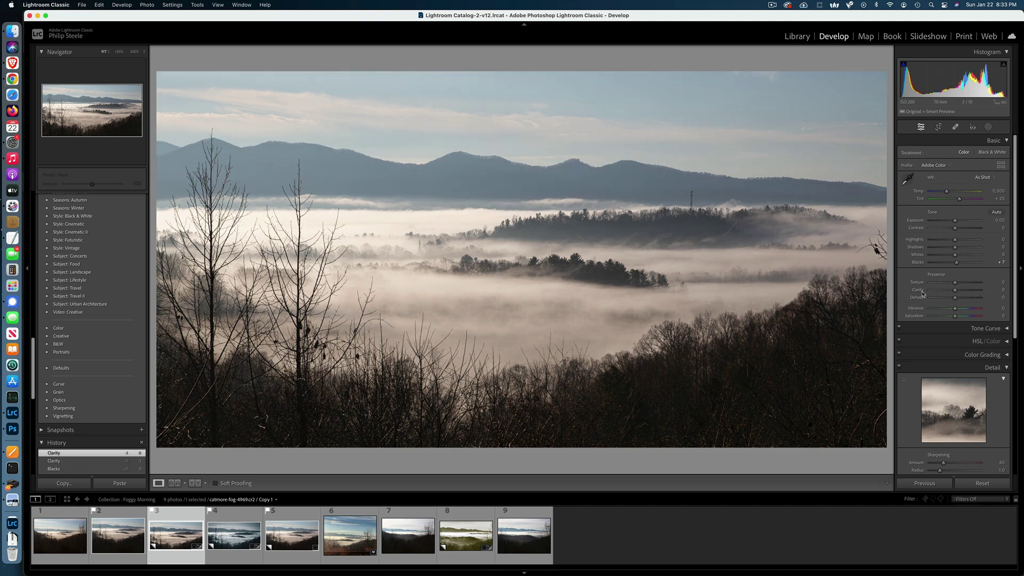
pyautogui.doubleClick(917, 263)
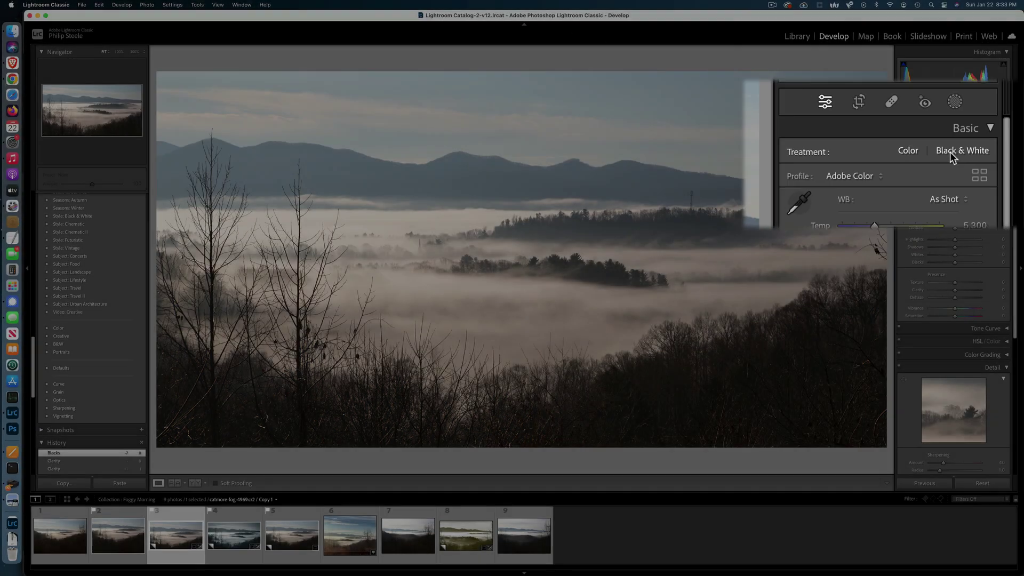
pyautogui.click(986, 152)
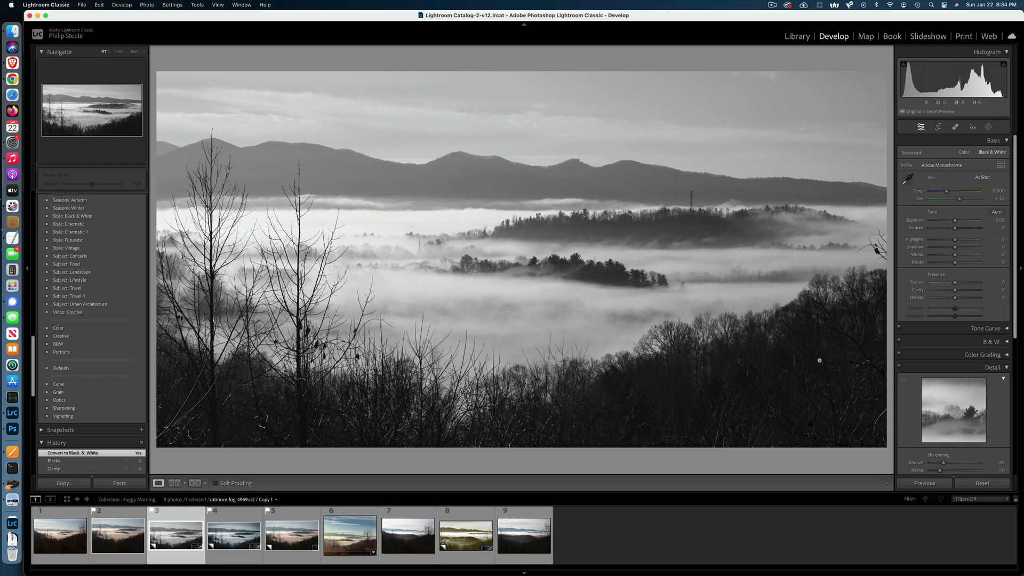
pyautogui.click(964, 153)
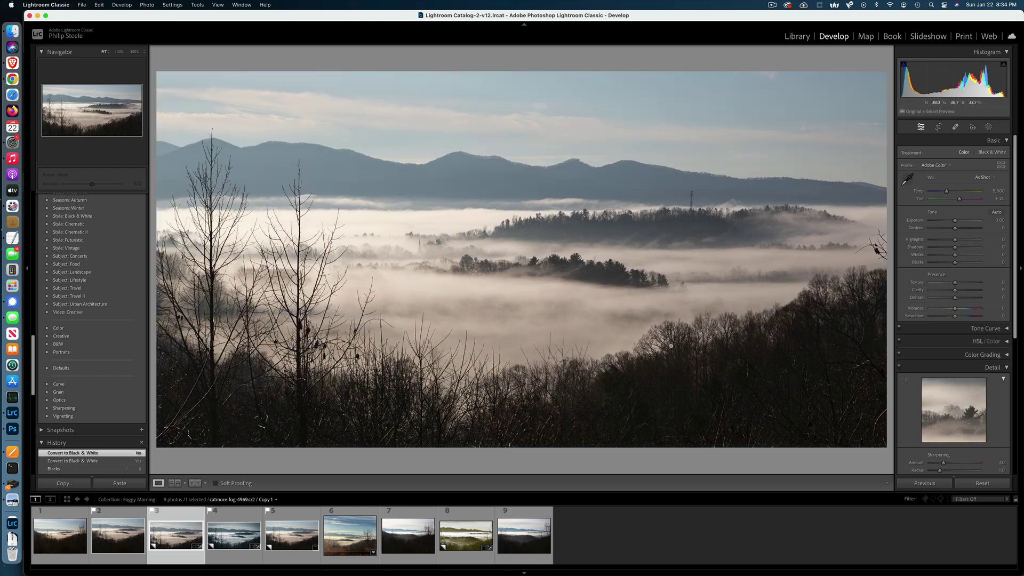
# Step: Apply the Duotone Cyan Low preset from the Contrastly Duotones group
pyautogui.scroll(10, 77, 246)
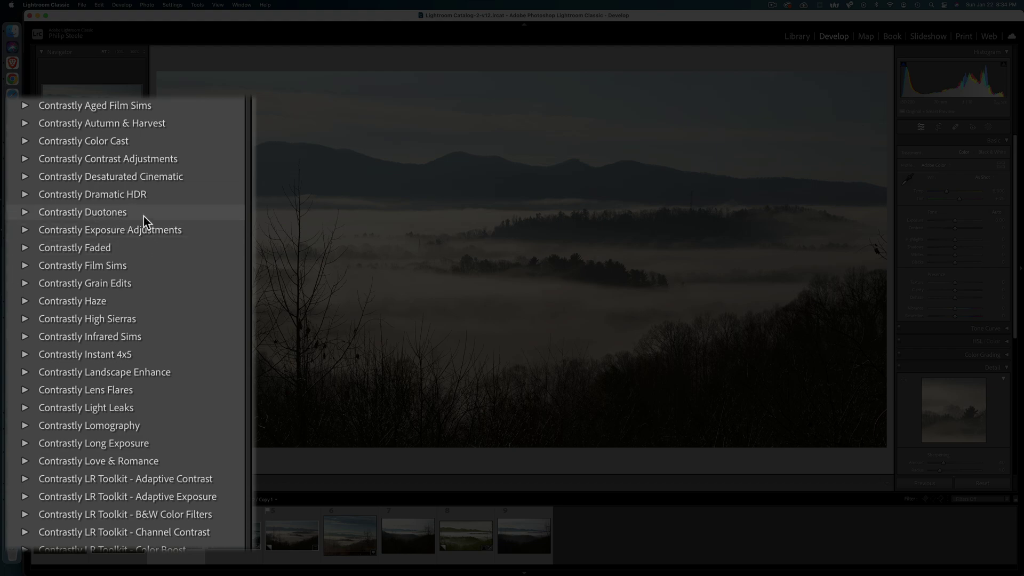
pyautogui.click(24, 212)
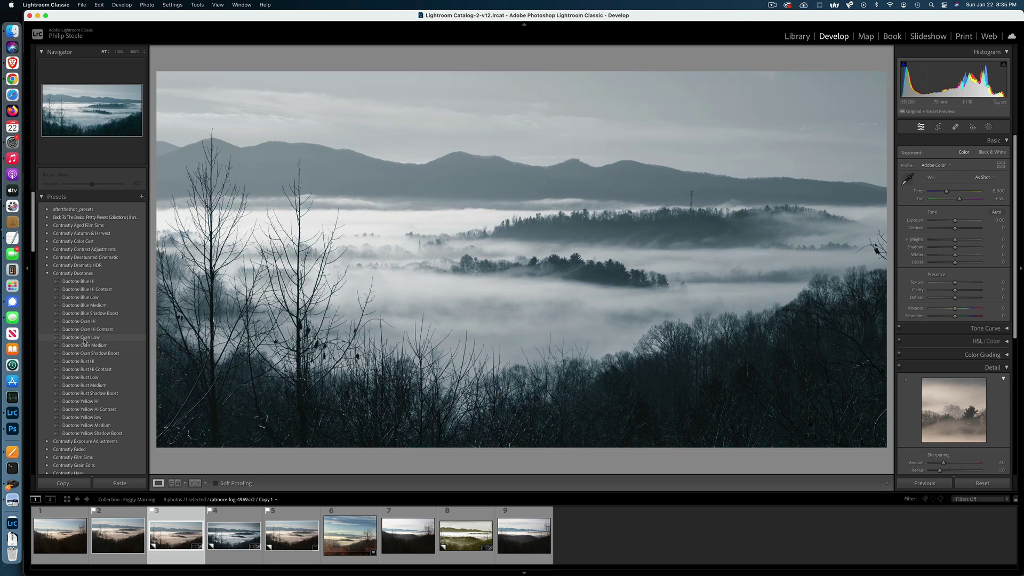
pyautogui.click(84, 338)
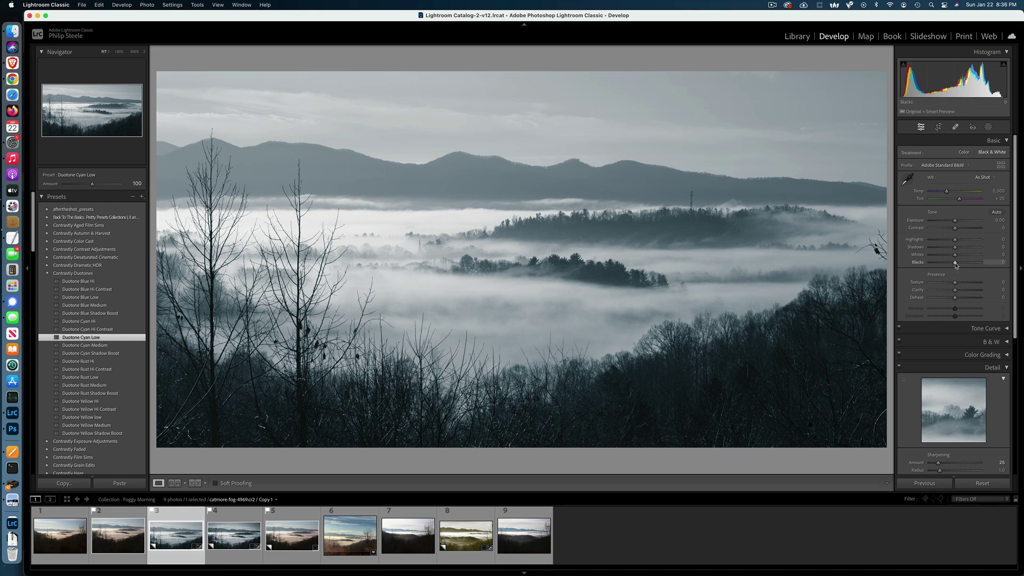
pyautogui.moveTo(955, 265); pyautogui.dragTo(942, 266)
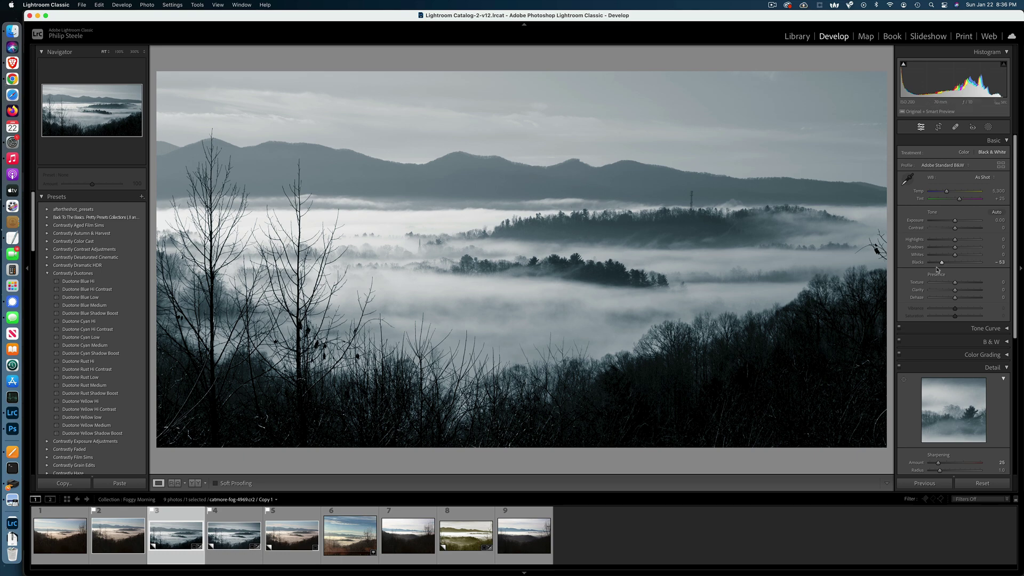
pyautogui.doubleClick(918, 262)
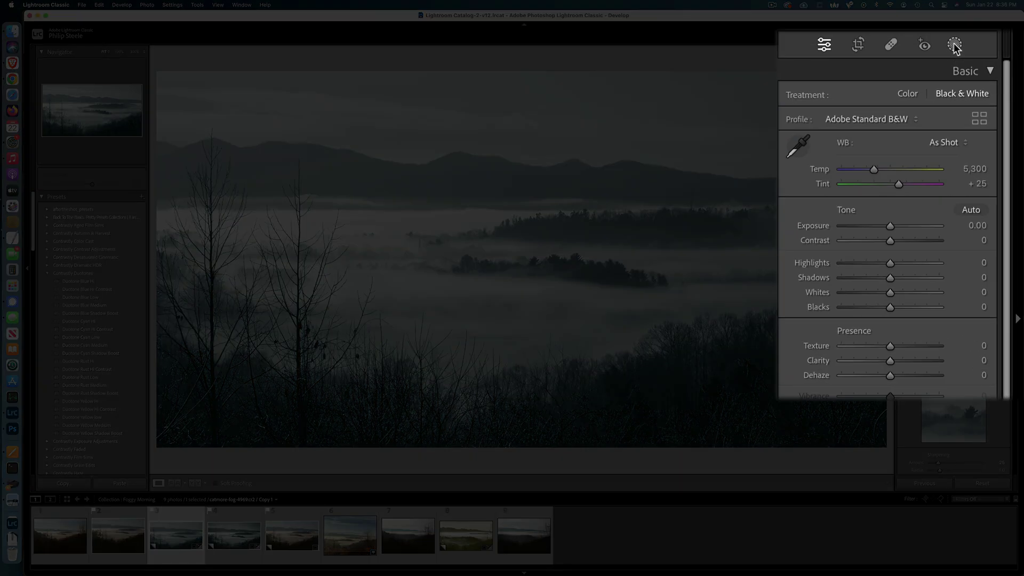
# Step: Add a linear gradient mask running from the top to the bottom of the photo
pyautogui.click(954, 45)
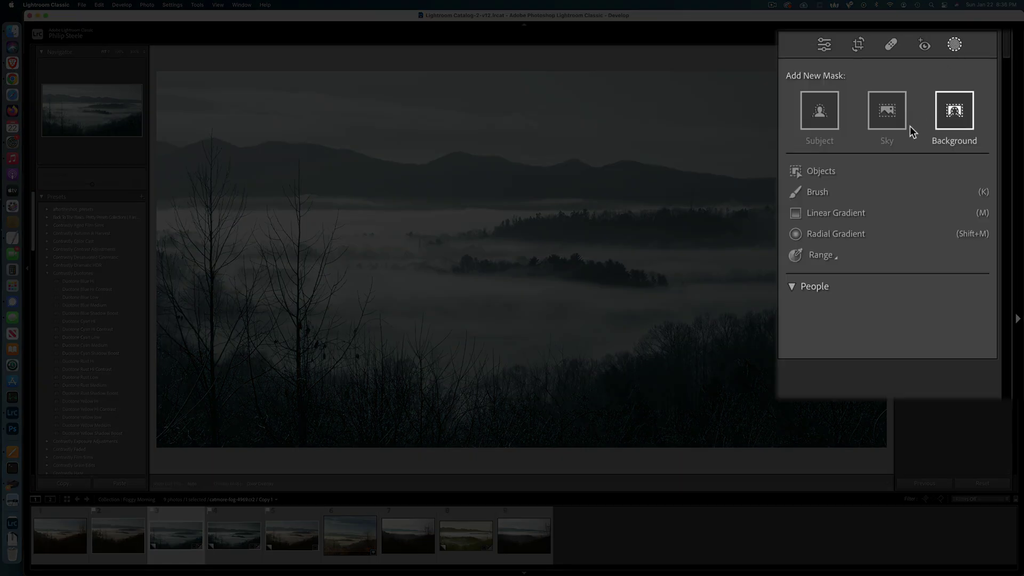
pyautogui.click(862, 213)
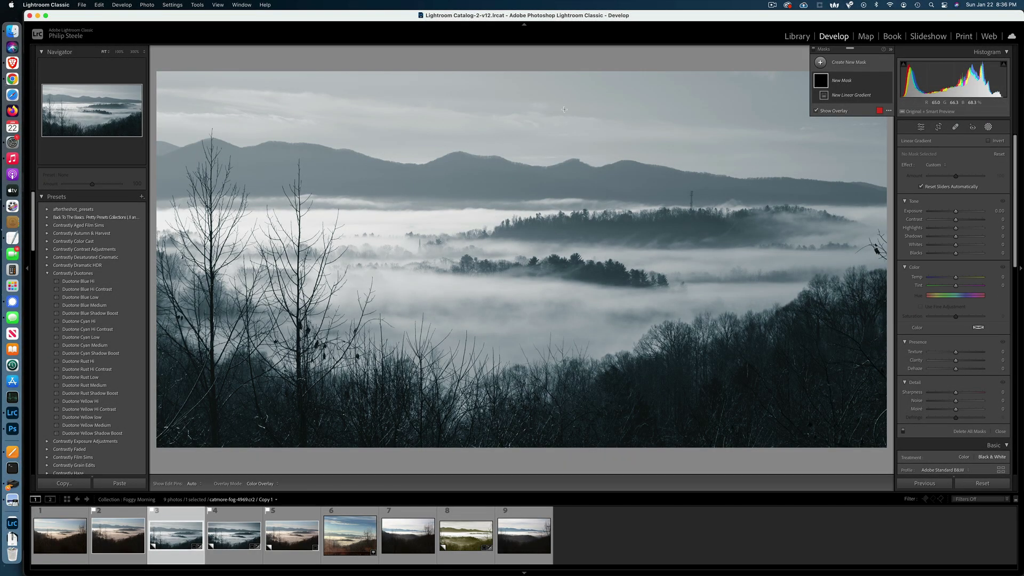
pyautogui.moveTo(556, 74); pyautogui.dragTo(556, 472)
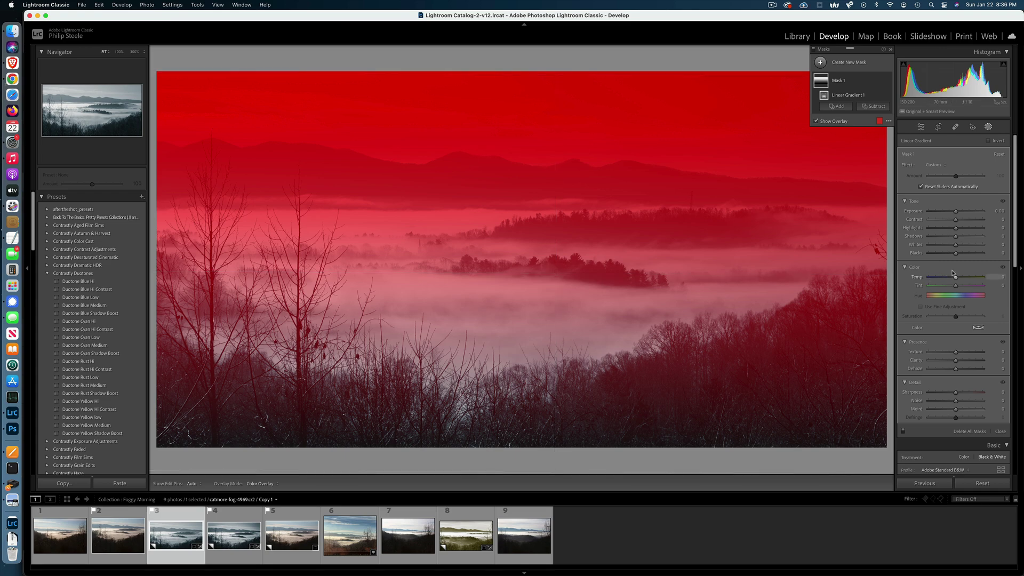
# Step: Set the gradient mask's Blacks to -70 and raise its Clarity to 65
pyautogui.moveTo(958, 257); pyautogui.dragTo(934, 258)
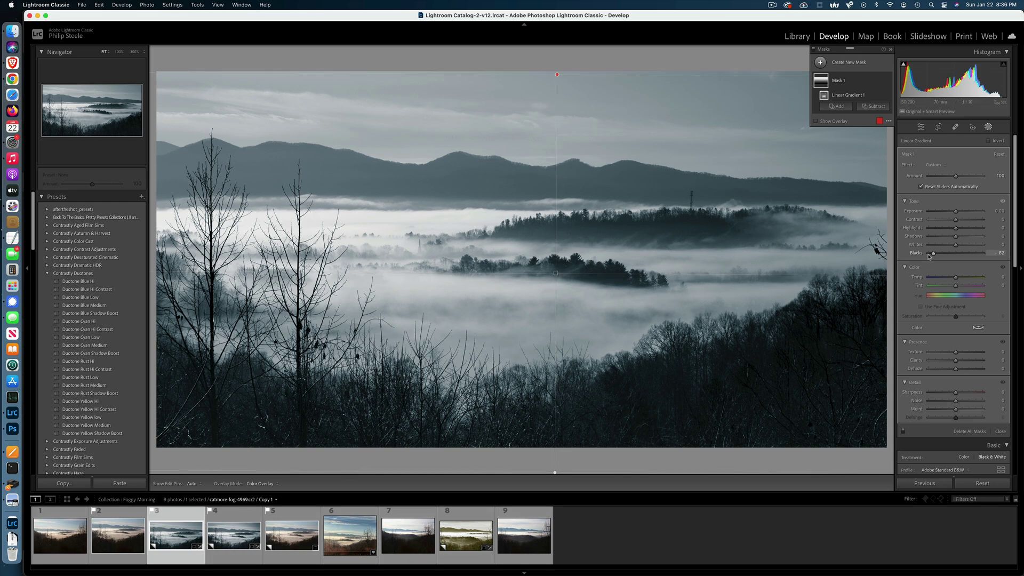
pyautogui.moveTo(928, 256); pyautogui.dragTo(937, 256)
pyautogui.moveTo(936, 255); pyautogui.dragTo(937, 255)
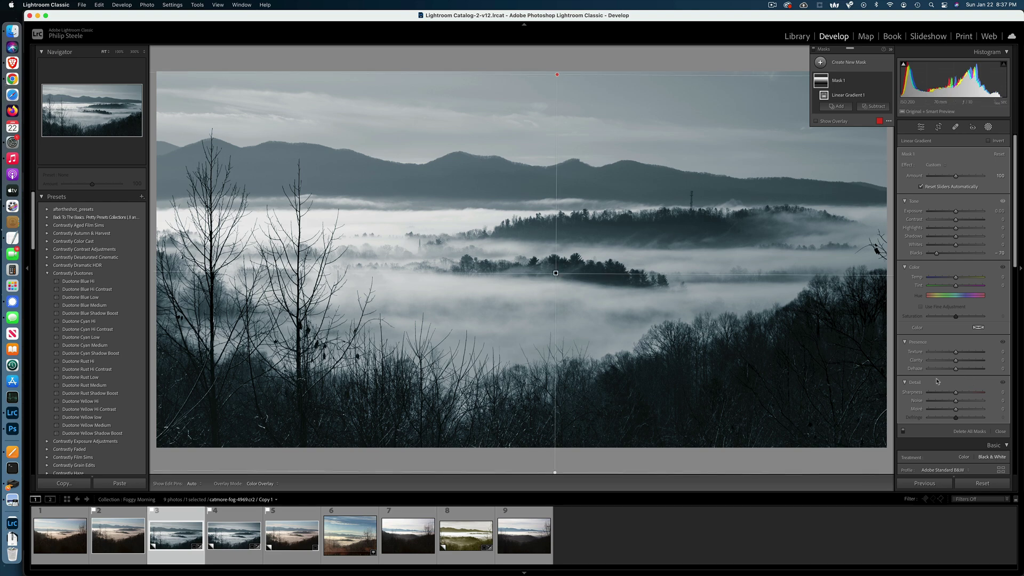
pyautogui.moveTo(956, 363)
pyautogui.mouseDown()
pyautogui.moveTo(983, 362)
pyautogui.moveTo(973, 362)
pyautogui.mouseUp()
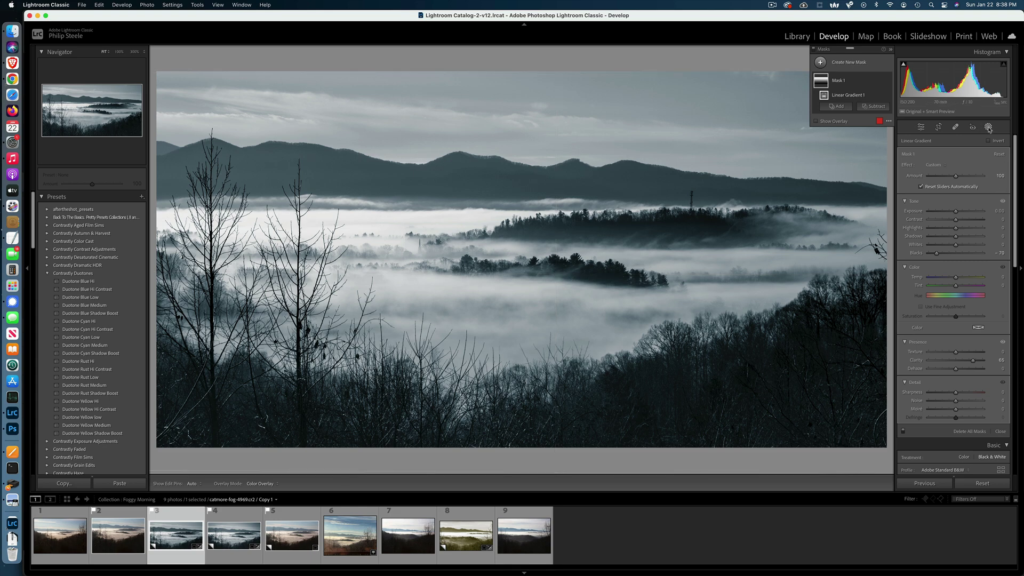
# Step: Leave masking and set the photo's global Basic Clarity to +5
pyautogui.click(988, 128)
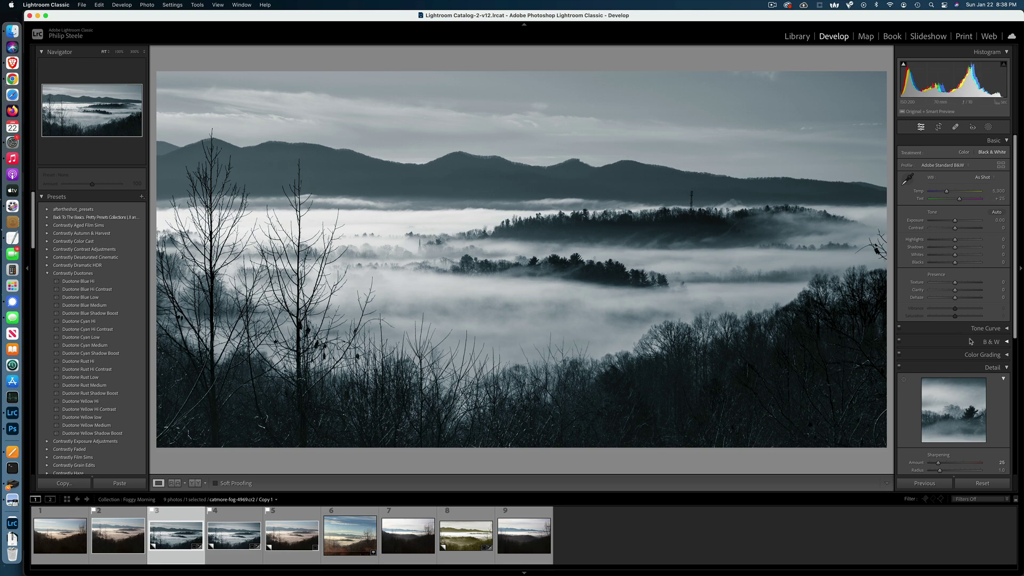
pyautogui.moveTo(957, 292); pyautogui.dragTo(960, 292)
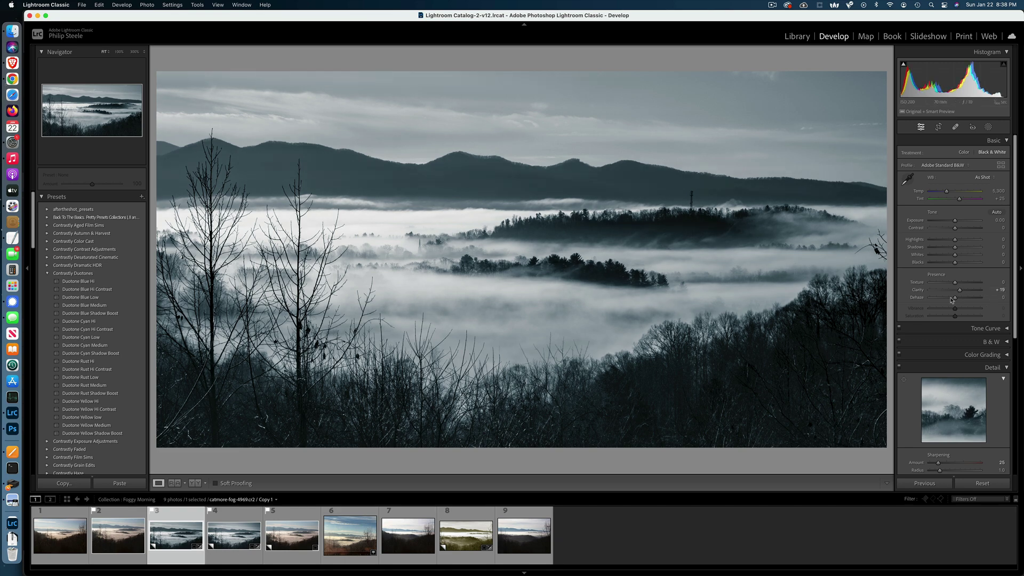
pyautogui.moveTo(959, 290); pyautogui.dragTo(979, 293)
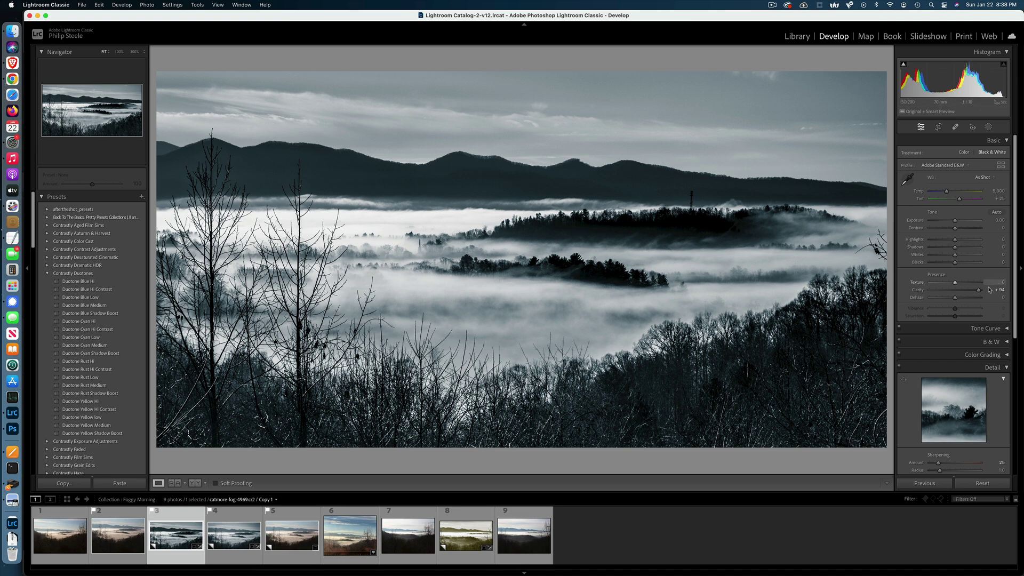
pyautogui.moveTo(979, 296); pyautogui.dragTo(957, 295)
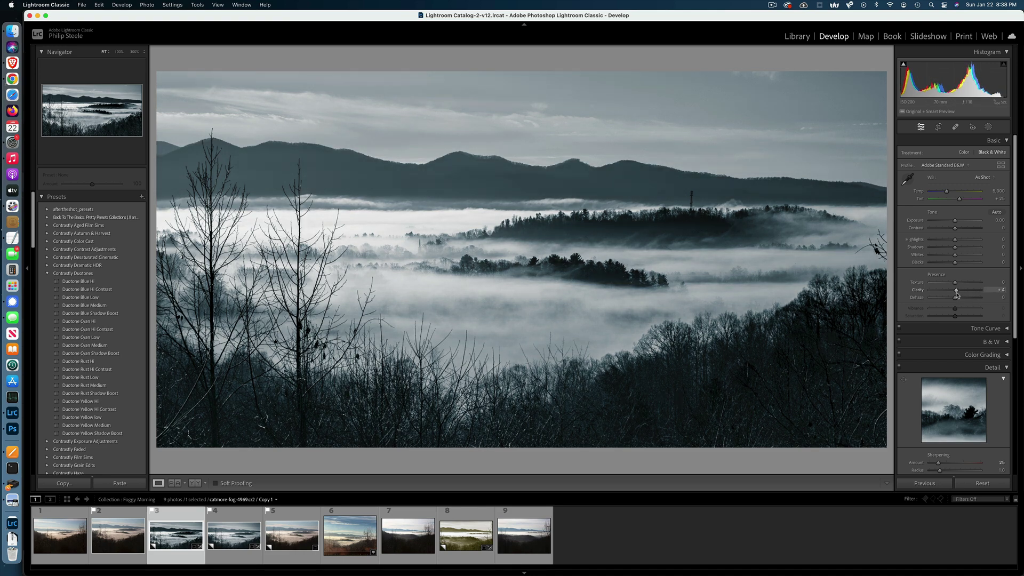
pyautogui.moveTo(956, 294); pyautogui.dragTo(956, 294)
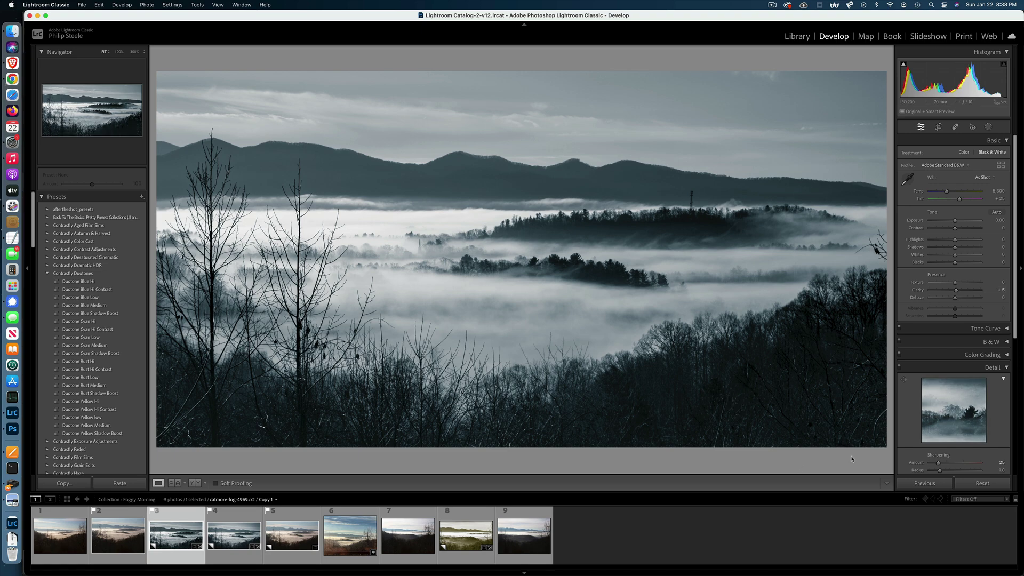
# Step: Add a post-crop vignette of about -11, then show the original unedited photo
pyautogui.scroll(-5, 1004, 454)
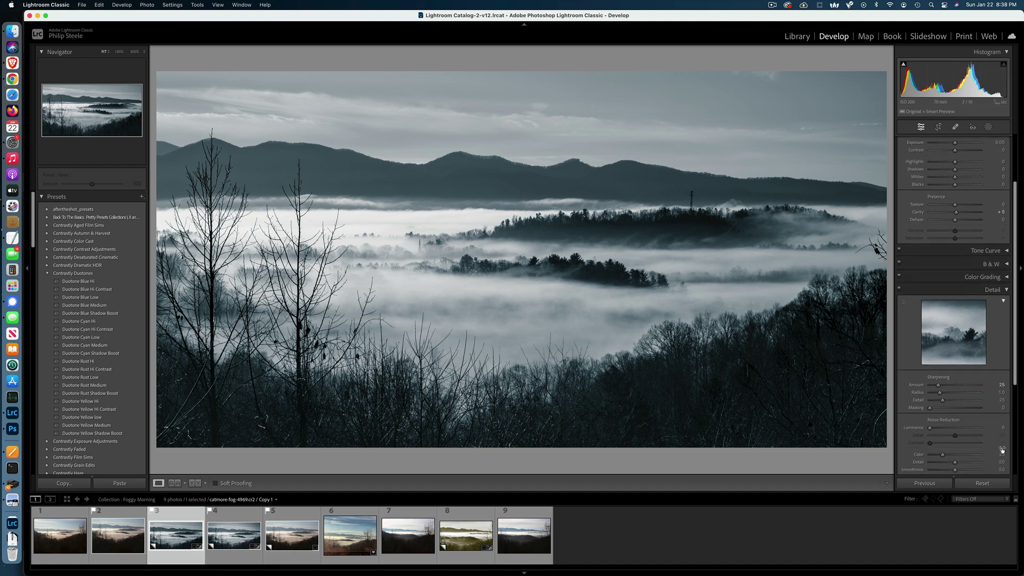
pyautogui.scroll(-1, 1002, 452)
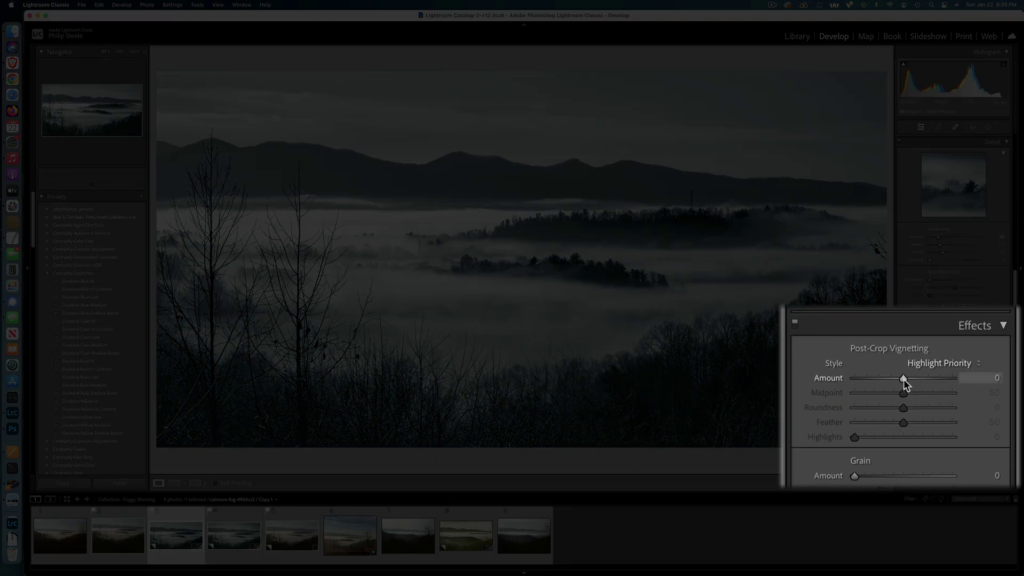
pyautogui.moveTo(903, 379); pyautogui.dragTo(953, 388)
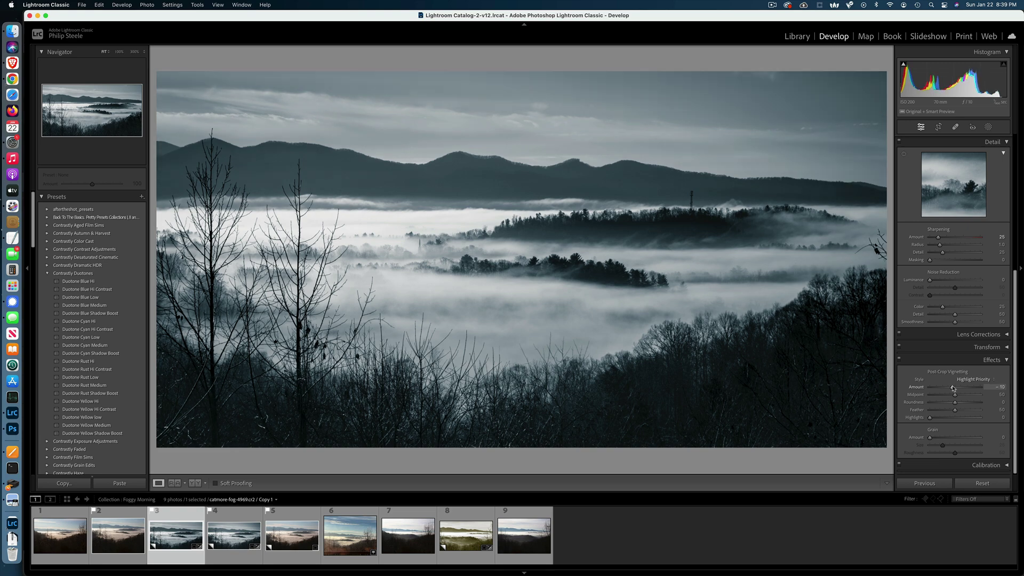
pyautogui.moveTo(953, 389); pyautogui.dragTo(950, 388)
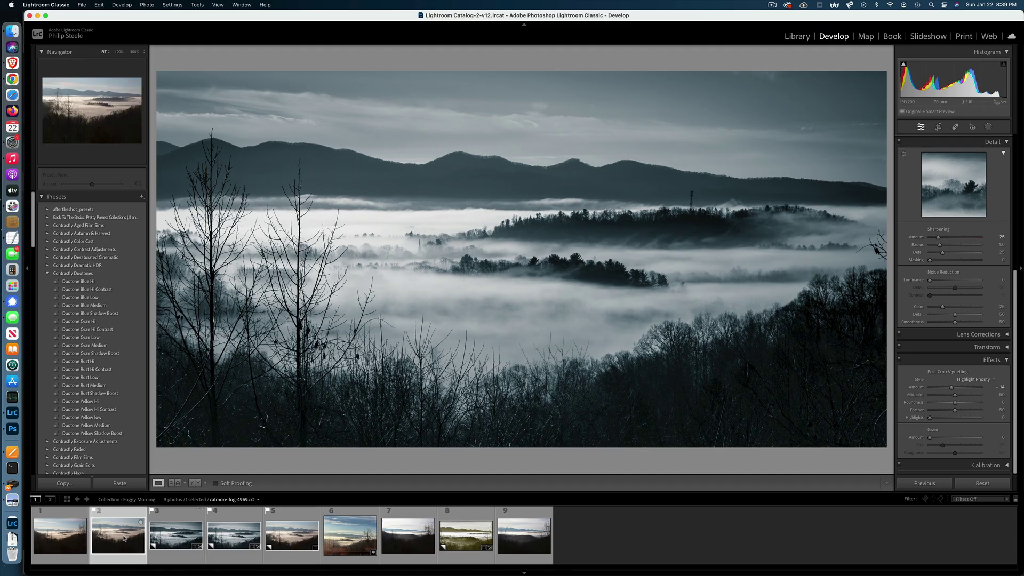
pyautogui.press('super+shift+r')
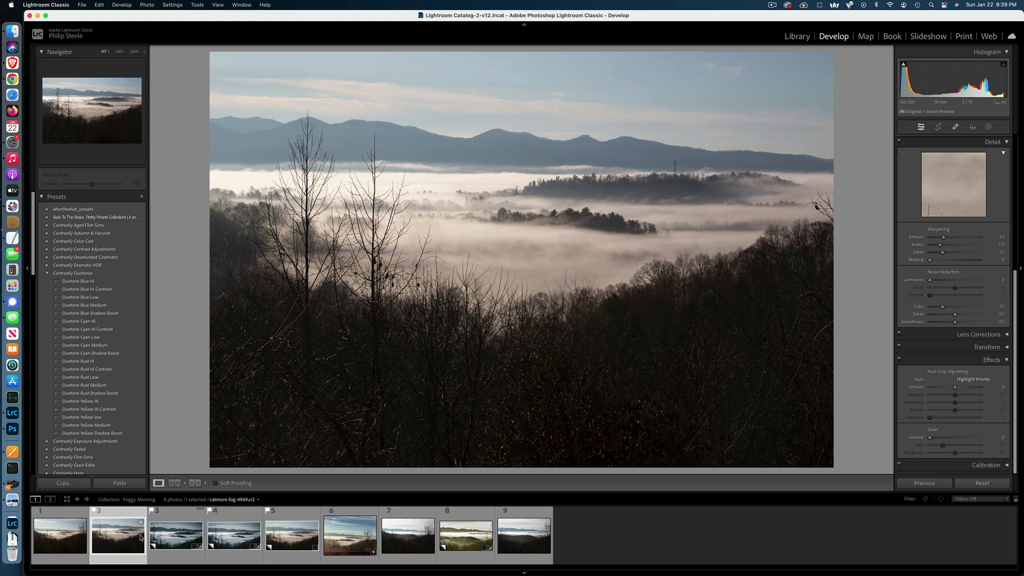
# Step: Review the blue and sepia duotone copies, then bring up the unedited meadow photo with a crop grid
pyautogui.click(170, 536)
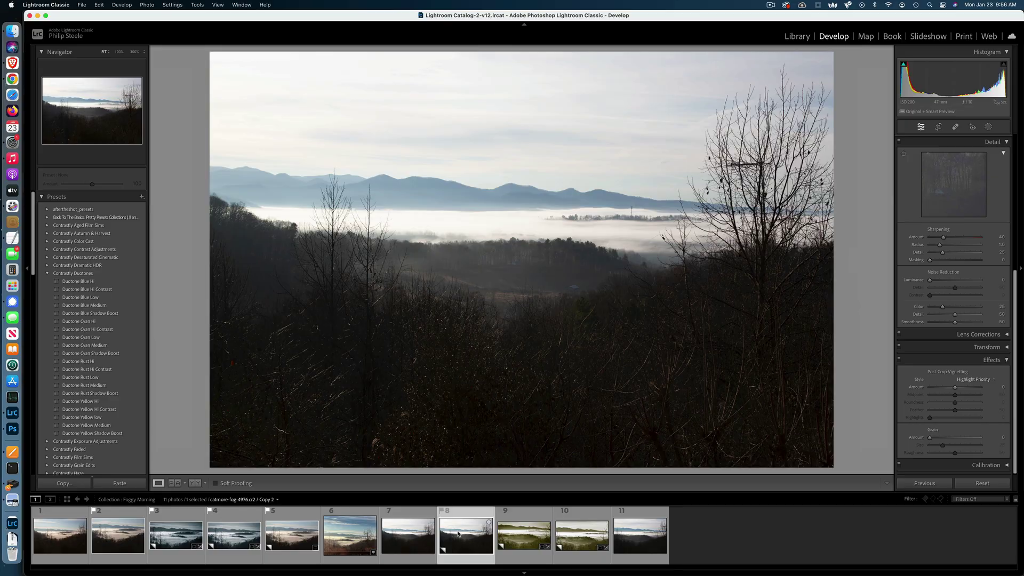
pyautogui.click(516, 532)
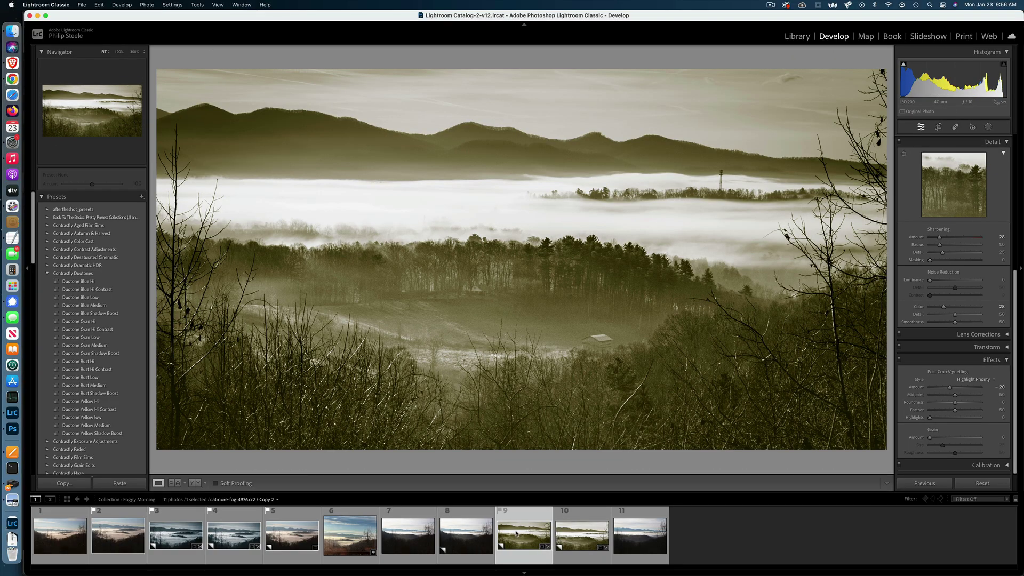
pyautogui.click(480, 539)
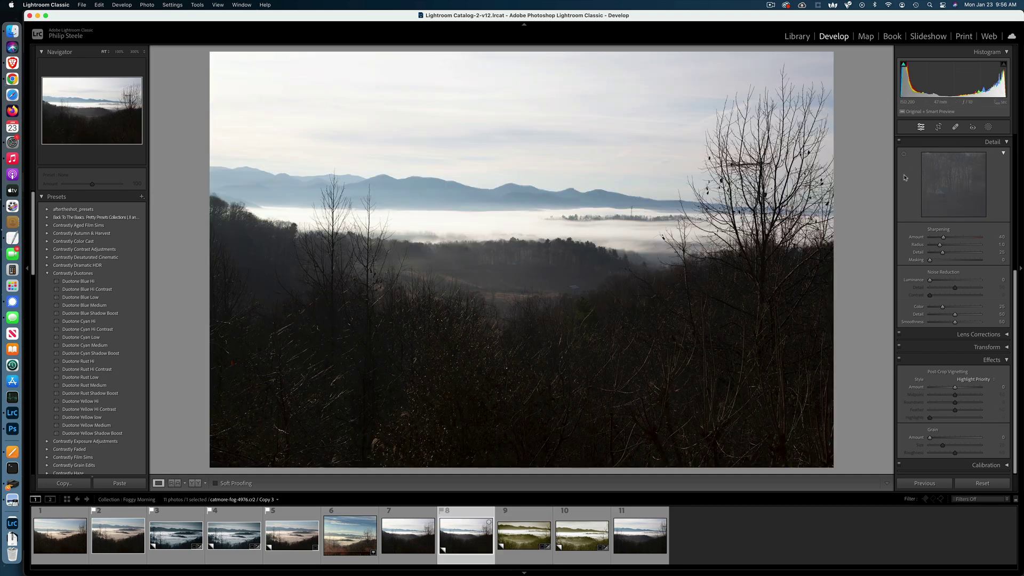
pyautogui.click(938, 127)
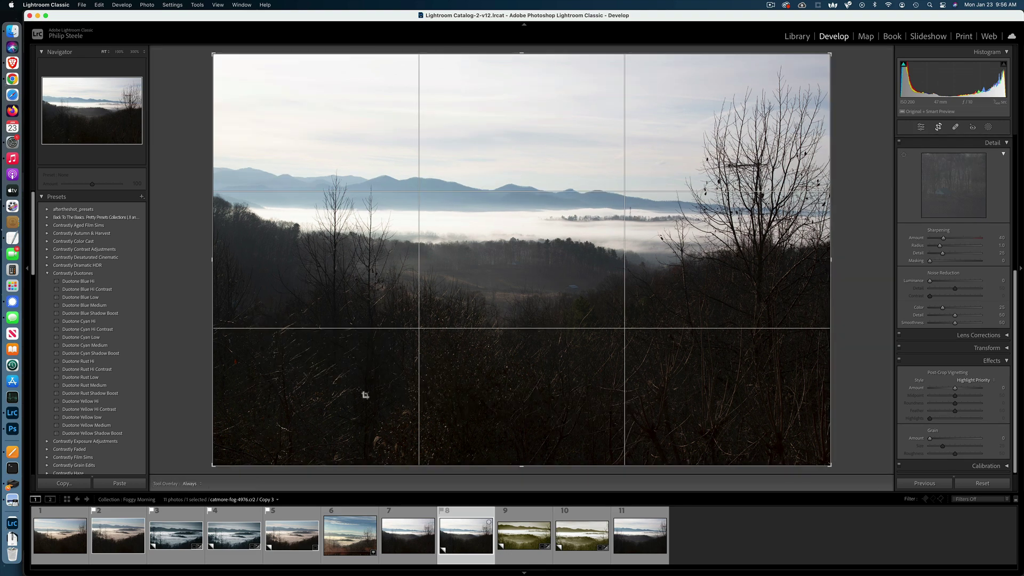
# Step: Tighten the meadow crop from the bottom-left corner, right side and top, and apply it
pyautogui.moveTo(214, 464); pyautogui.dragTo(287, 408)
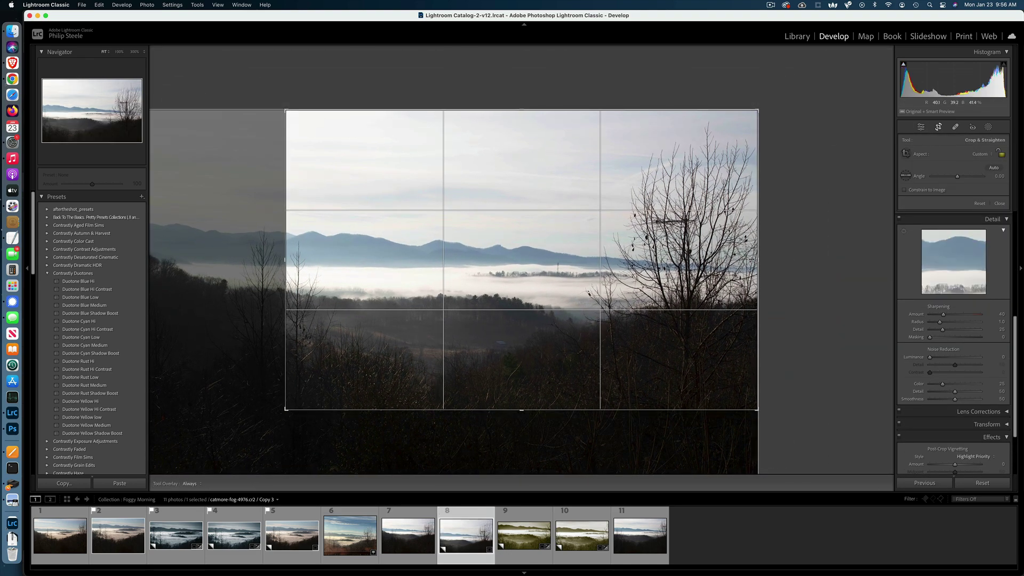
pyautogui.moveTo(756, 258); pyautogui.dragTo(697, 266)
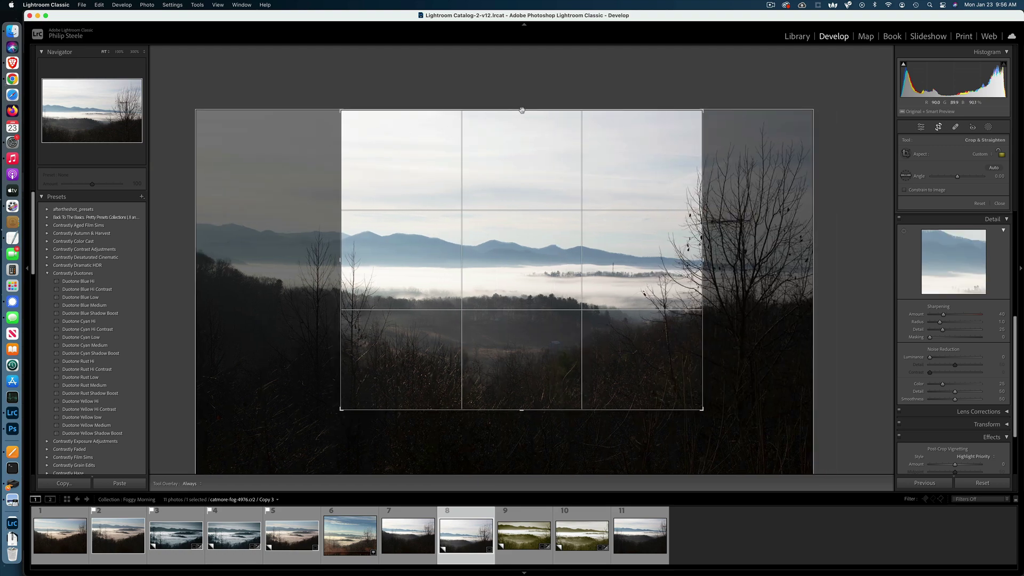
pyautogui.moveTo(521, 123); pyautogui.dragTo(521, 153)
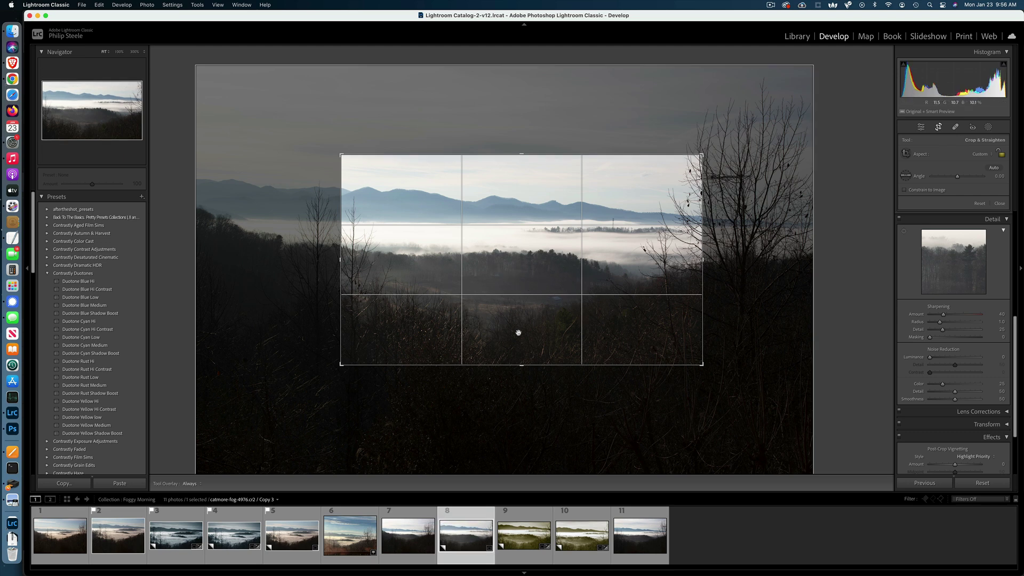
pyautogui.press('Return')
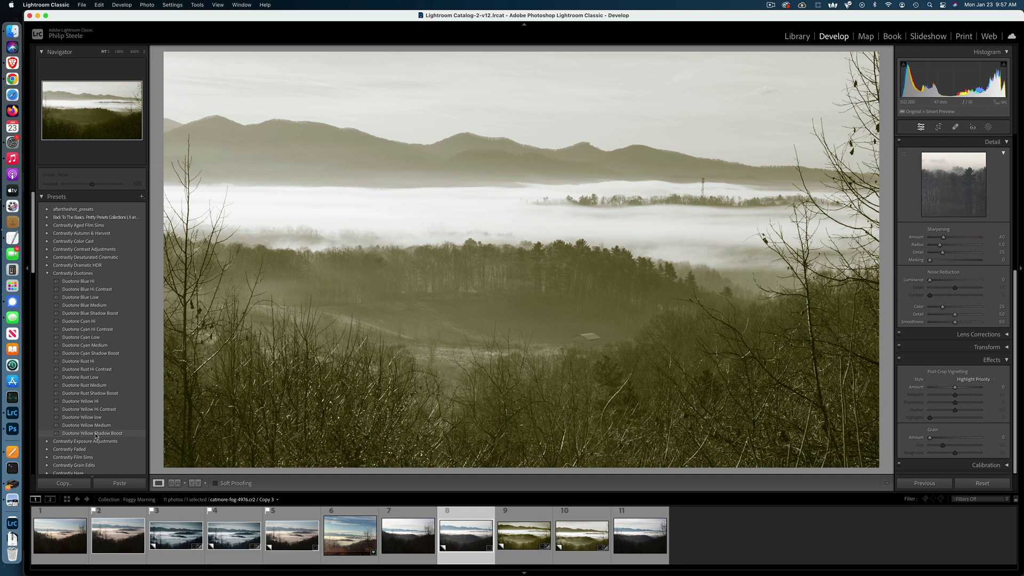
# Step: Apply Duotone Yellow Shadow Boost and raise its Amount to 112
pyautogui.click(96, 434)
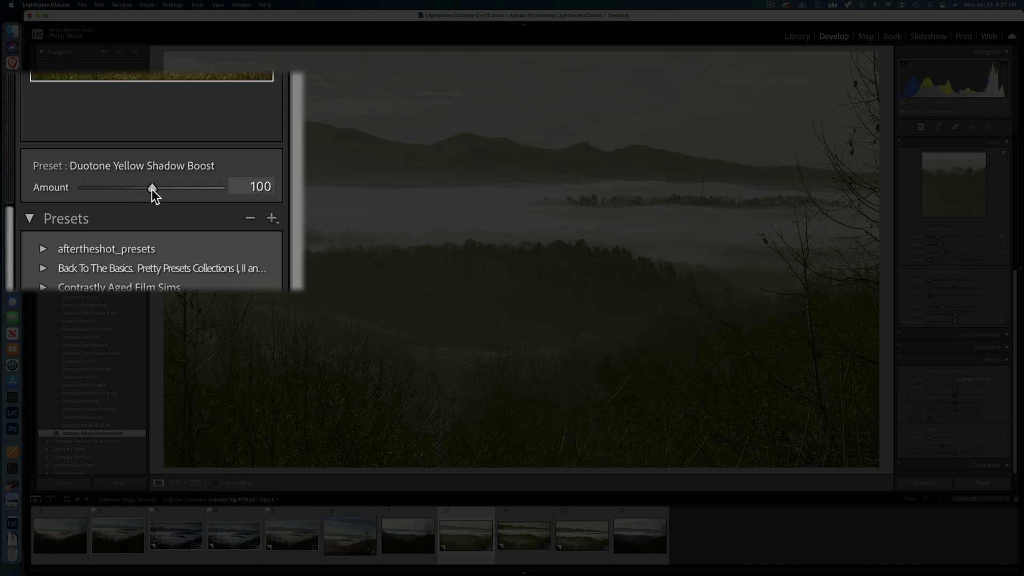
pyautogui.moveTo(151, 188); pyautogui.dragTo(95, 187)
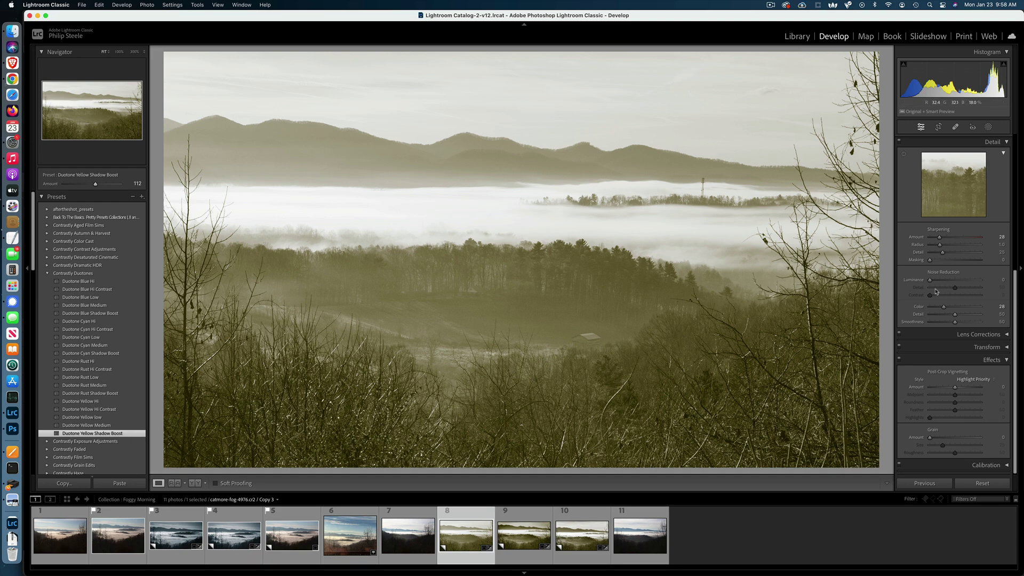
# Step: Set the Basic panel's Blacks to a slightly negative -8
pyautogui.moveTo(1015, 299); pyautogui.dragTo(1008, 160)
pyautogui.scroll(1, 1008, 160)
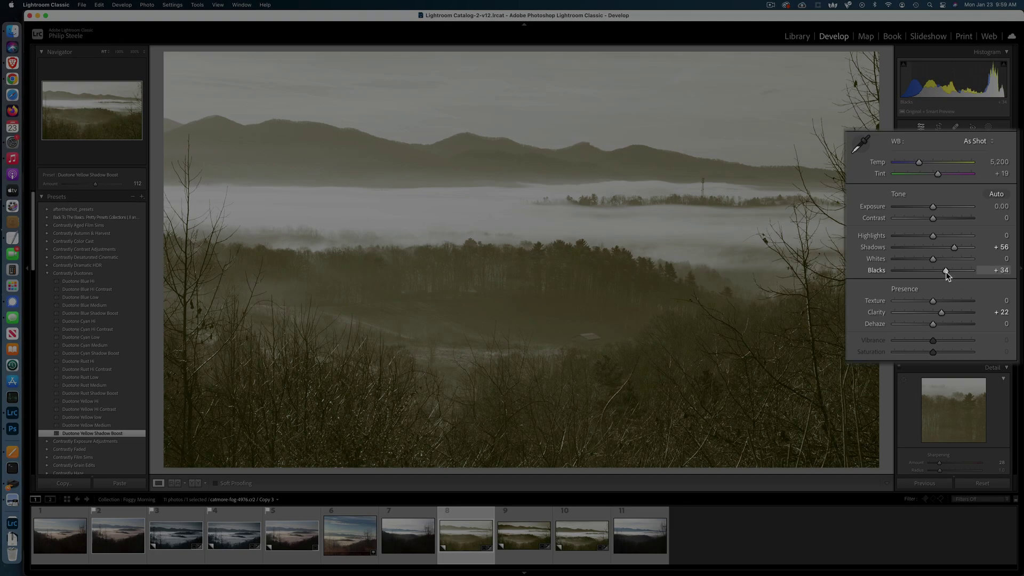
pyautogui.moveTo(963, 262); pyautogui.dragTo(952, 265)
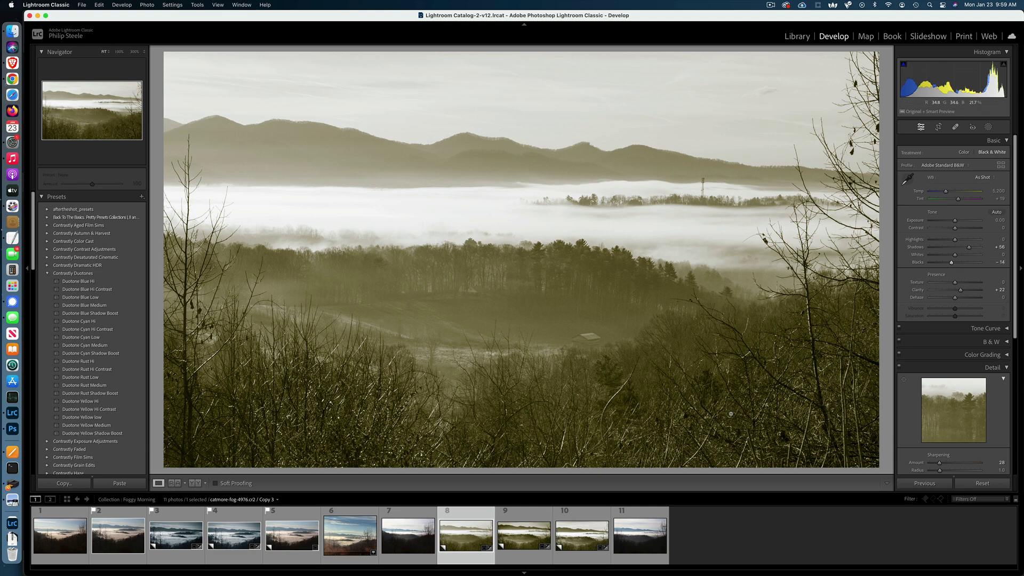
pyautogui.moveTo(952, 264); pyautogui.dragTo(962, 267)
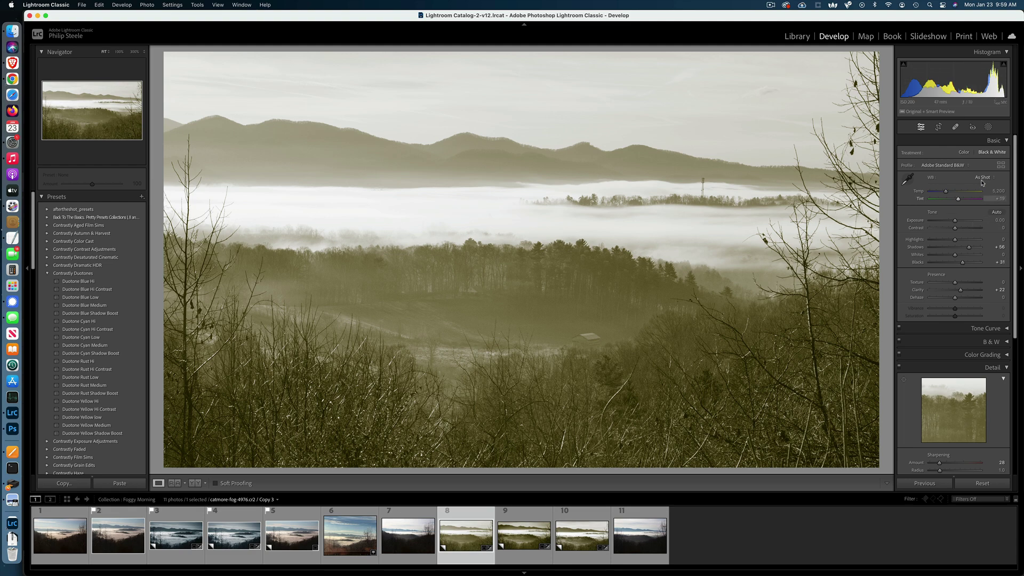
# Step: Draw a linear gradient mask from the sky down to the bottom of the photo
pyautogui.click(988, 127)
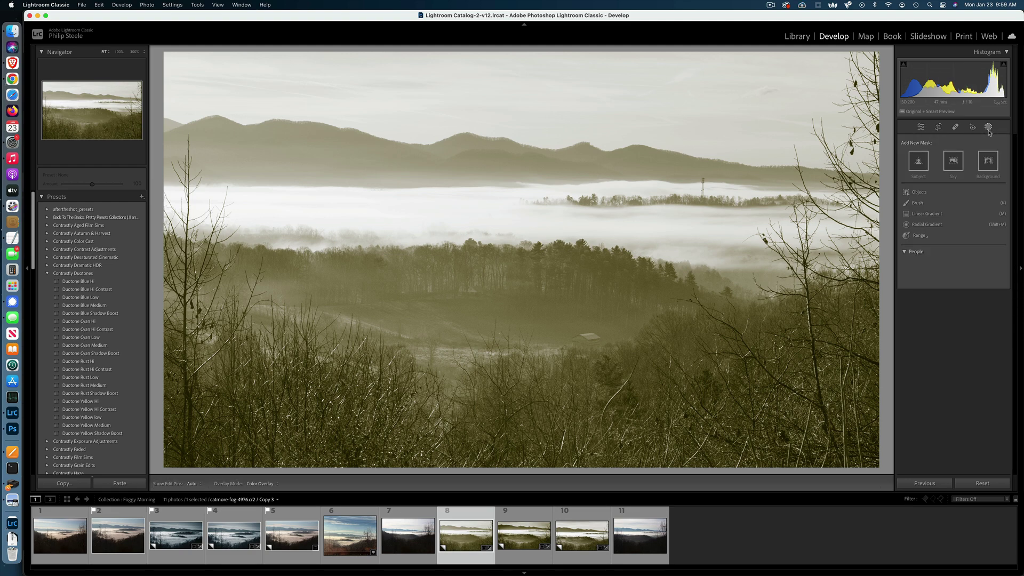
pyautogui.click(927, 214)
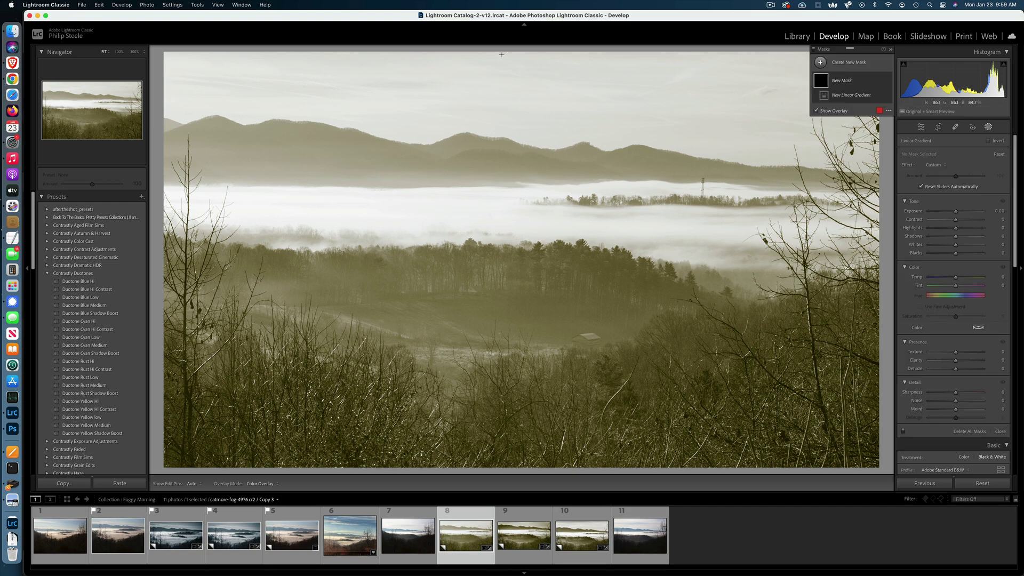
pyautogui.moveTo(504, 58); pyautogui.dragTo(499, 479)
# Step: Set the linear gradient's Blacks to -66, Contrast to 23 and Clarity to 62
pyautogui.moveTo(958, 256); pyautogui.dragTo(940, 257)
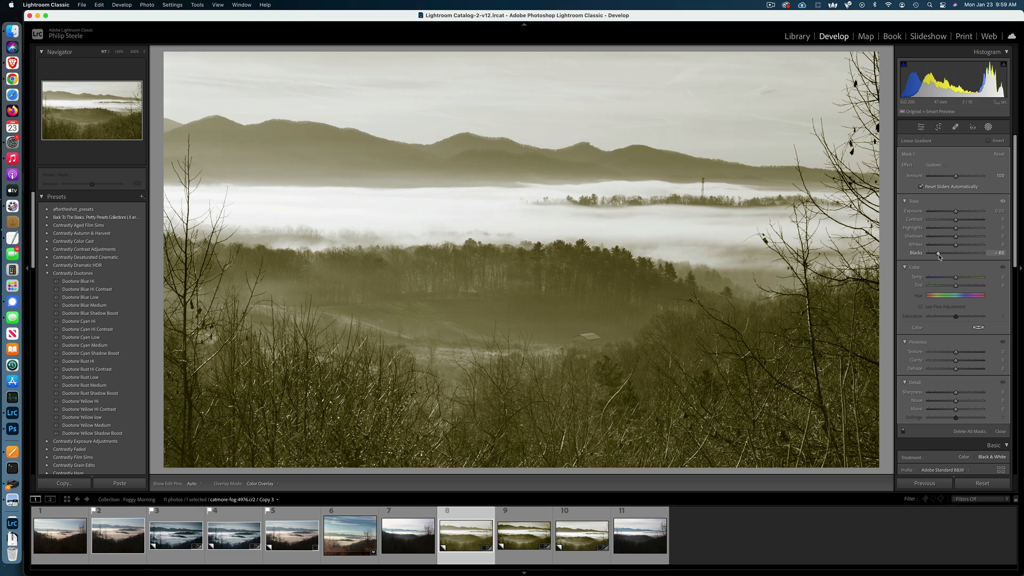
pyautogui.moveTo(940, 257); pyautogui.dragTo(939, 257)
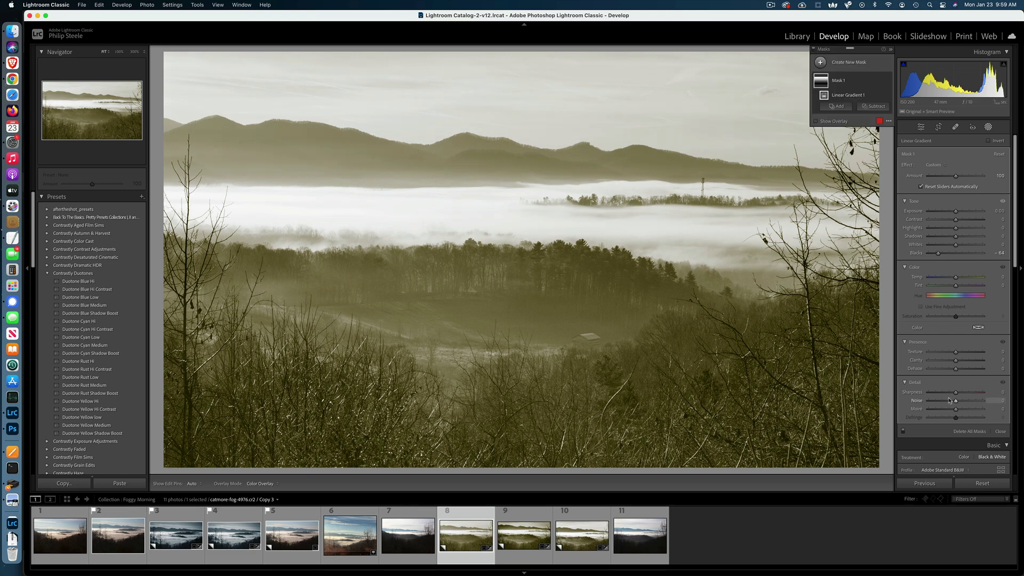
pyautogui.moveTo(956, 363); pyautogui.dragTo(974, 364)
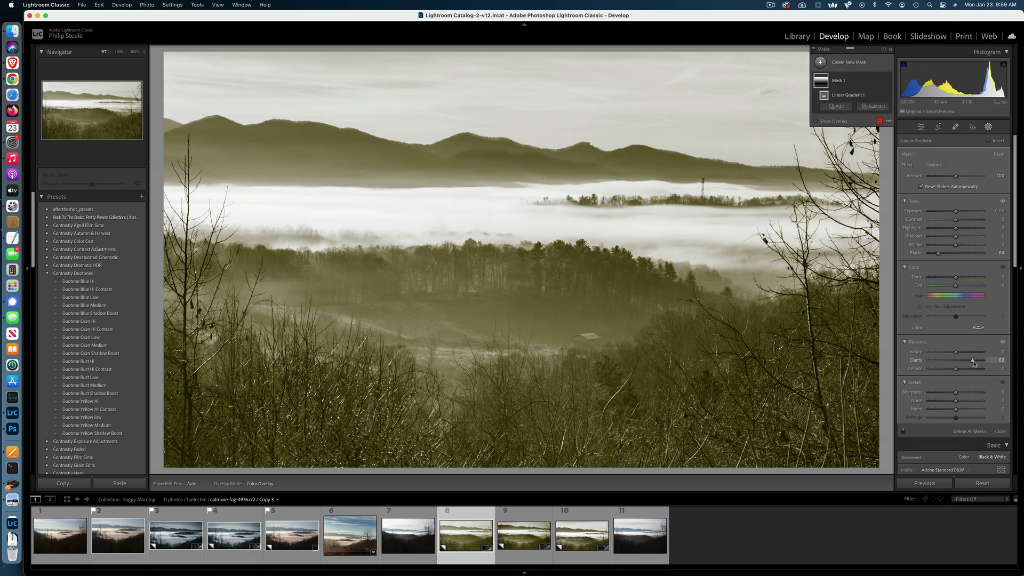
pyautogui.moveTo(958, 222); pyautogui.dragTo(961, 223)
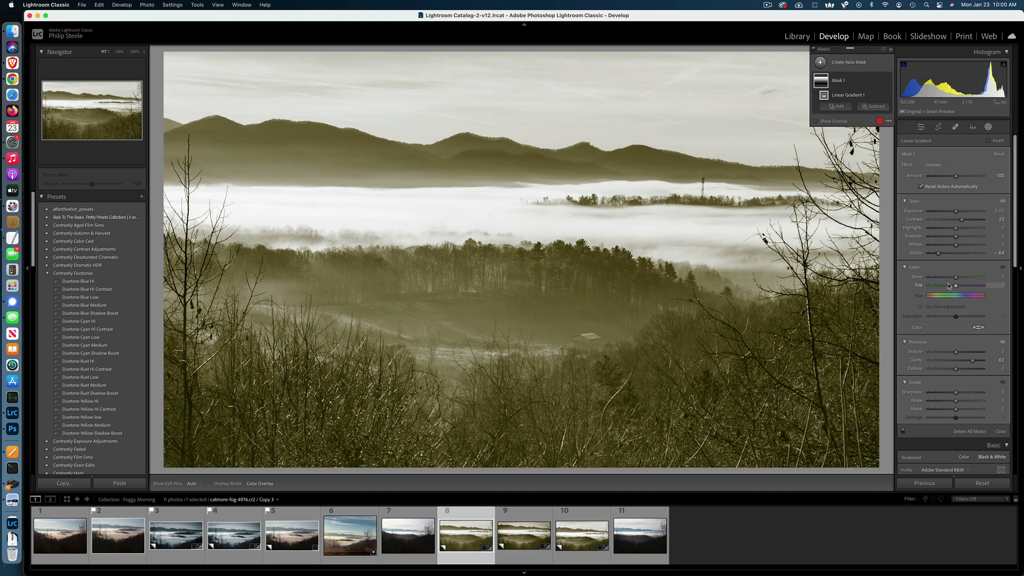
pyautogui.moveTo(940, 256); pyautogui.dragTo(942, 258)
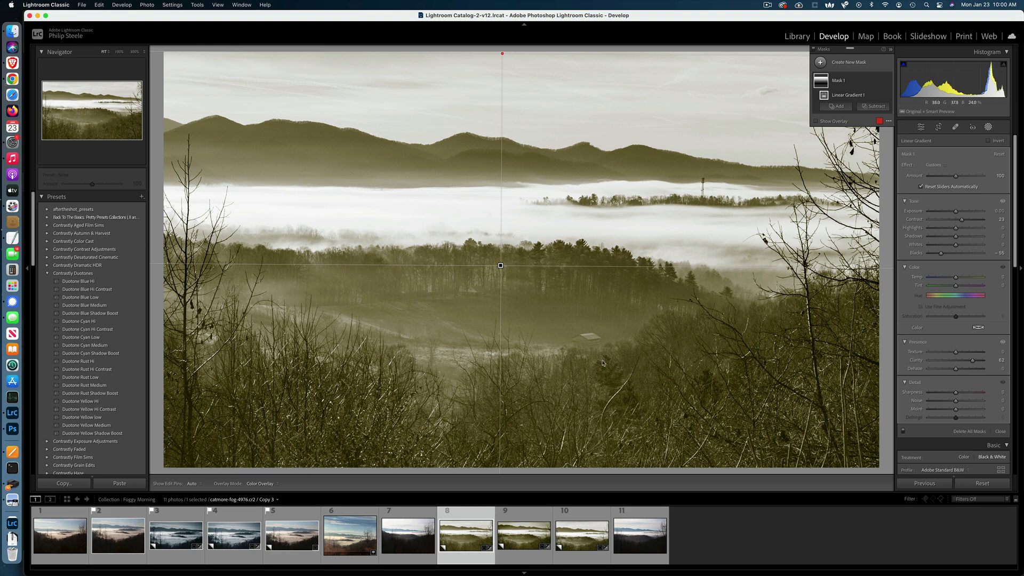
pyautogui.press('o')
pyautogui.press('o')
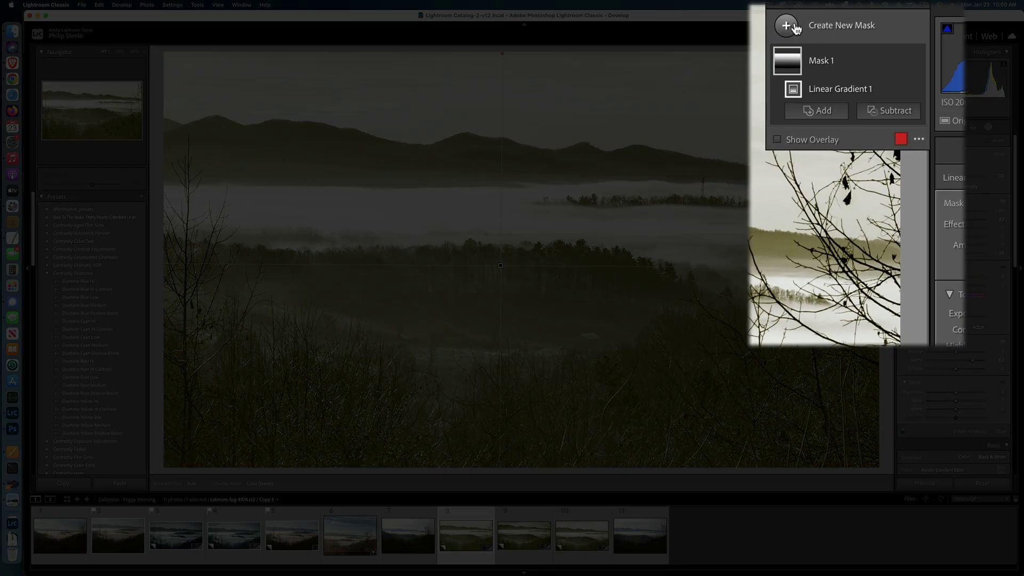
# Step: Place a radial gradient over the central valley, shaped to cover the fog bank and treeline
pyautogui.click(821, 62)
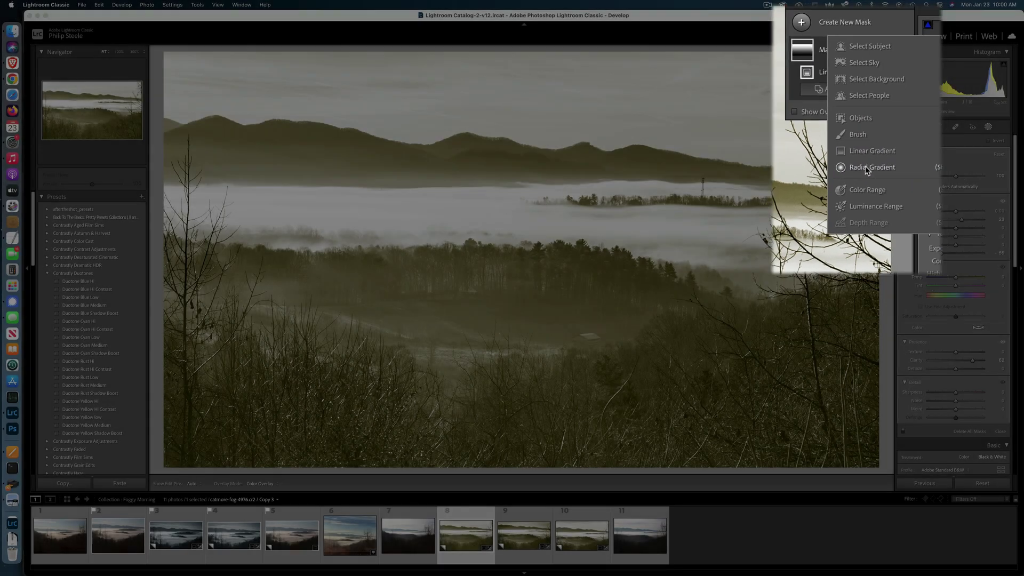
pyautogui.click(865, 167)
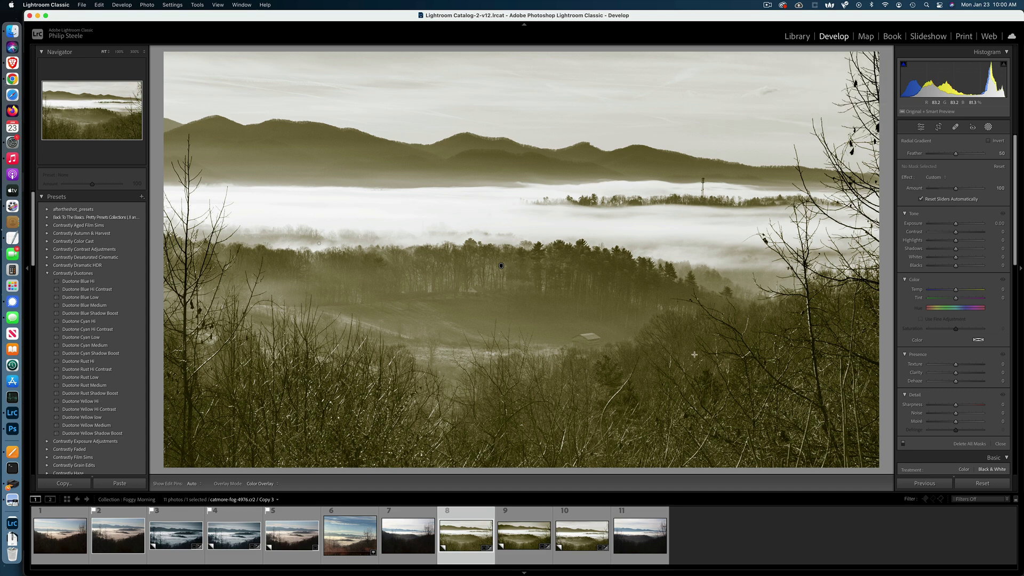
pyautogui.moveTo(694, 355); pyautogui.dragTo(693, 354)
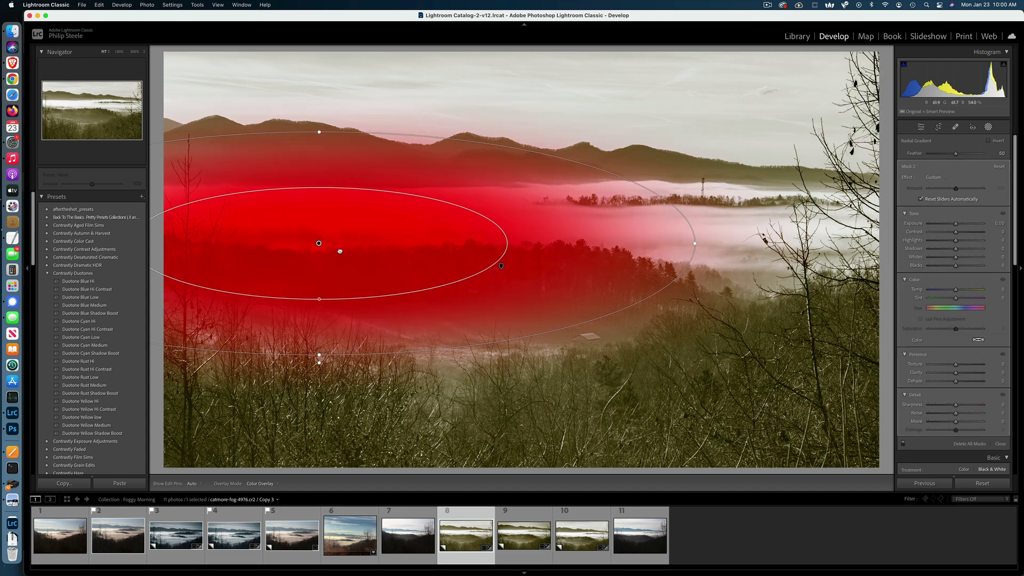
pyautogui.moveTo(347, 252); pyautogui.dragTo(503, 310)
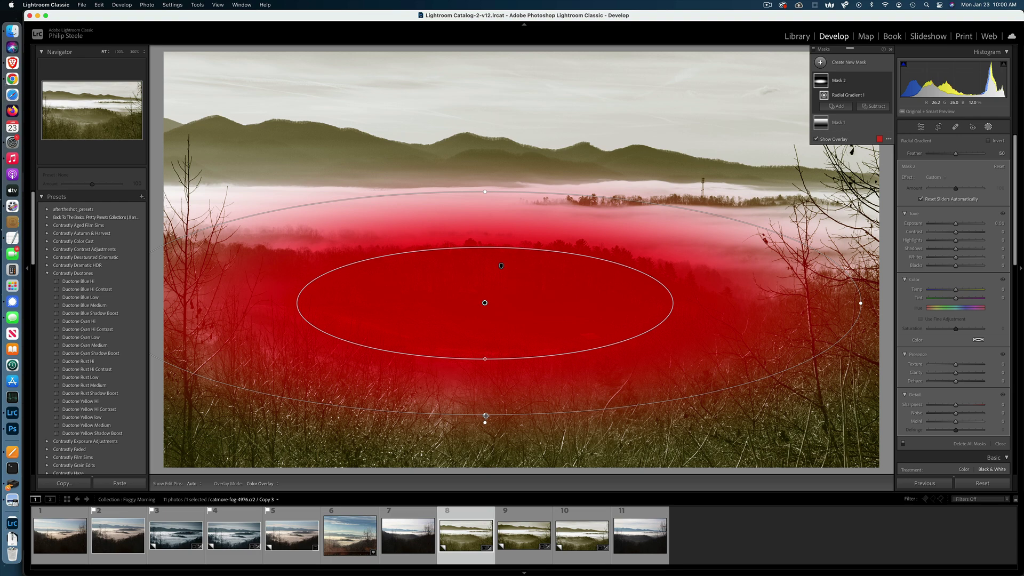
pyautogui.moveTo(485, 415); pyautogui.dragTo(485, 406)
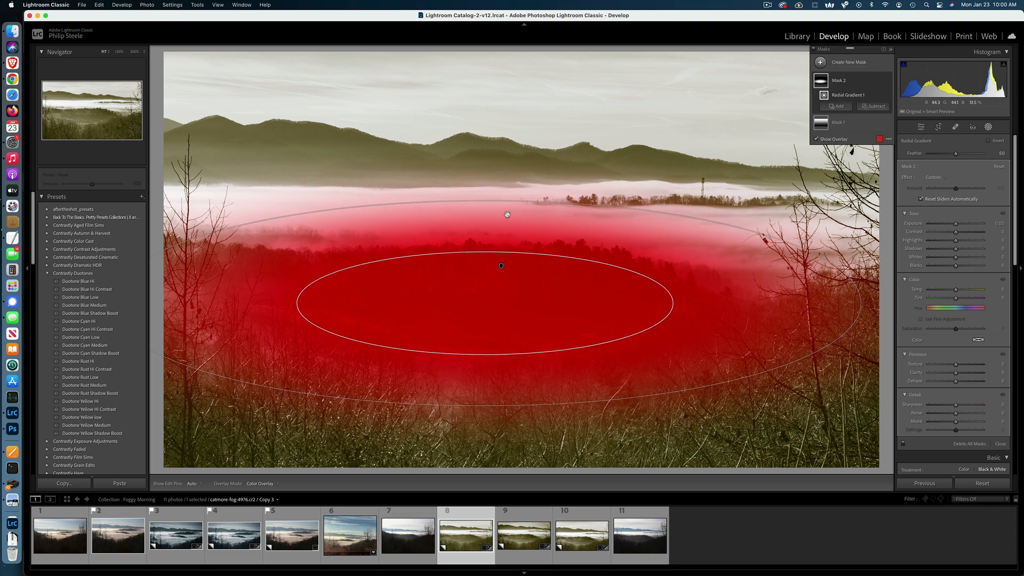
pyautogui.moveTo(485, 199); pyautogui.dragTo(482, 218)
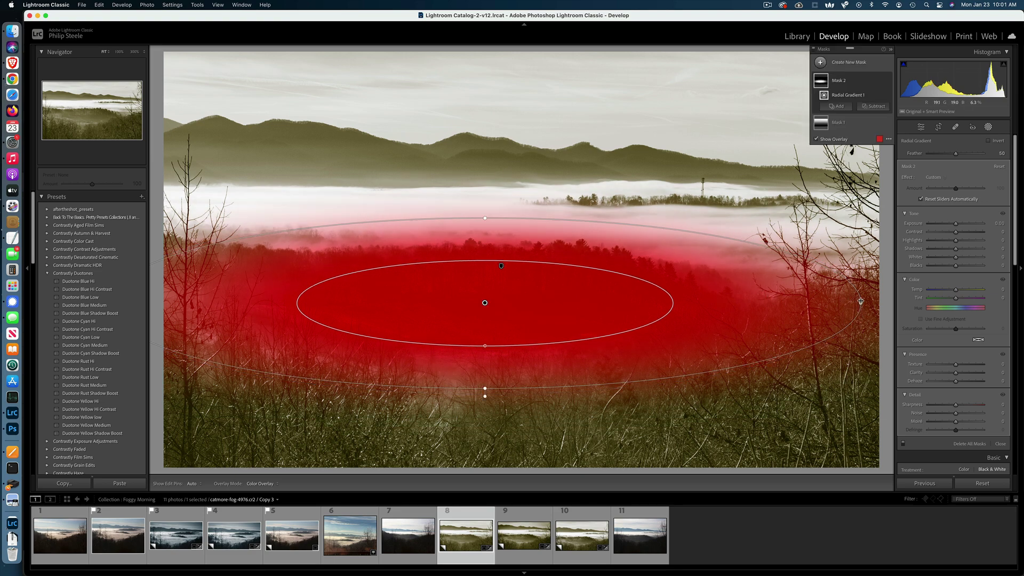
pyautogui.moveTo(860, 302); pyautogui.dragTo(826, 303)
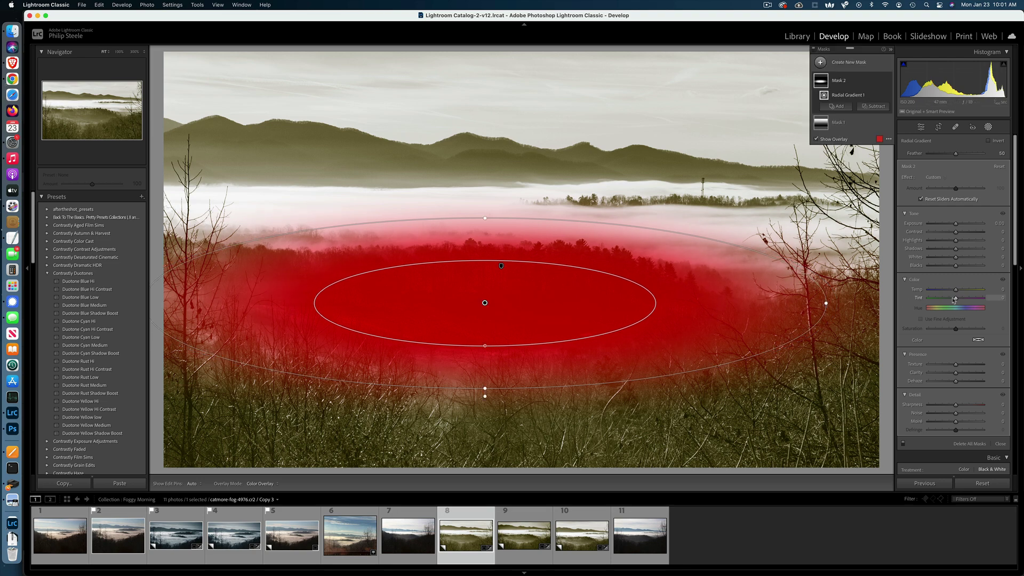
# Step: Set the radial mask's Blacks to -27, Contrast to 37 and Clarity to 62
pyautogui.moveTo(955, 268); pyautogui.dragTo(946, 268)
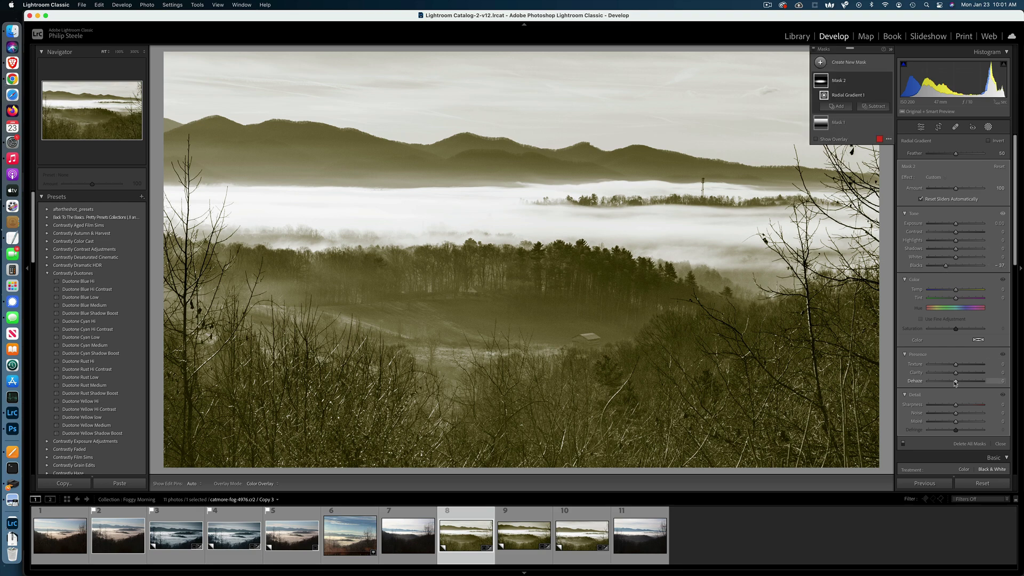
pyautogui.moveTo(958, 375); pyautogui.dragTo(966, 375)
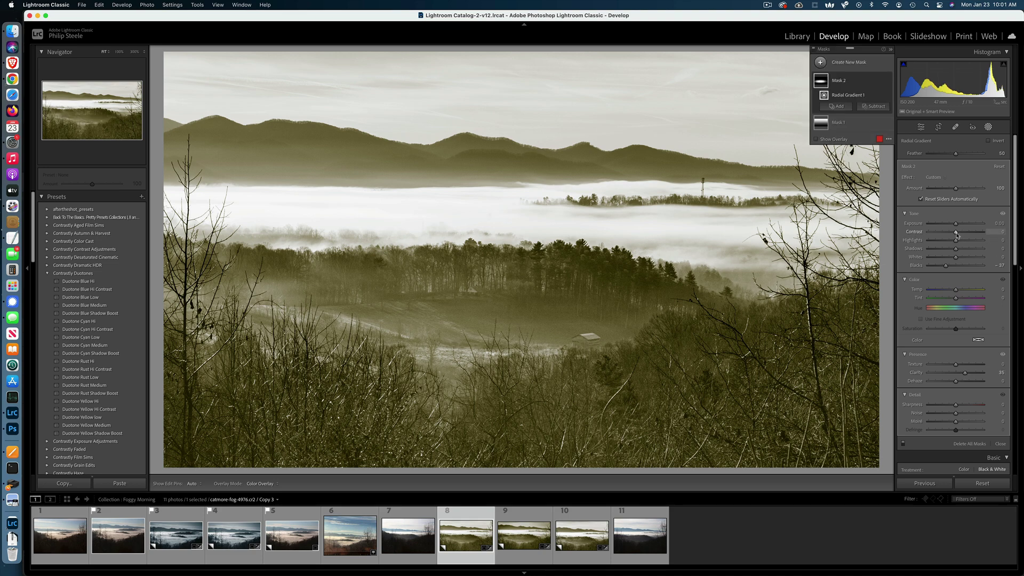
pyautogui.moveTo(956, 233); pyautogui.dragTo(965, 234)
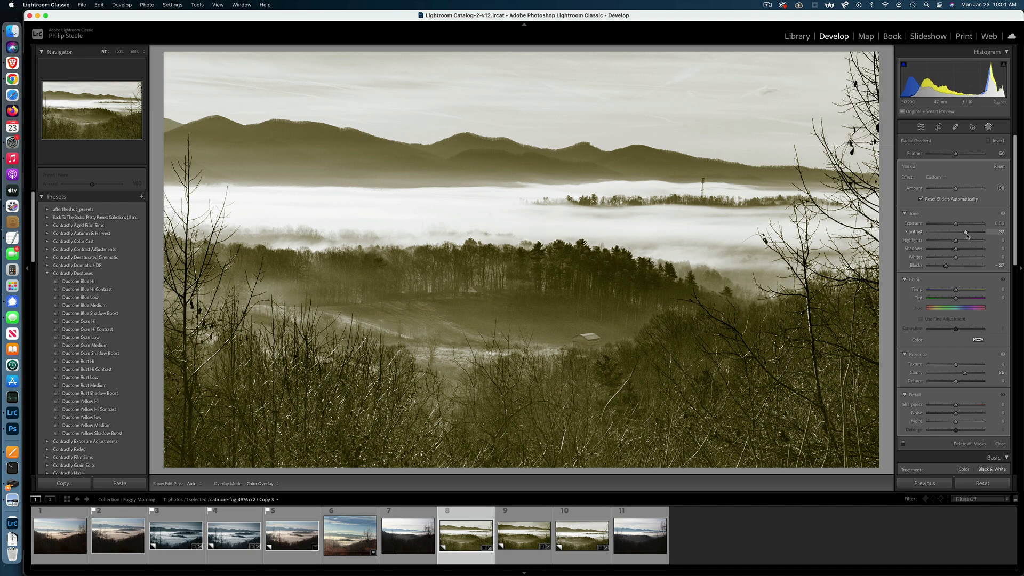
pyautogui.moveTo(967, 235); pyautogui.dragTo(967, 235)
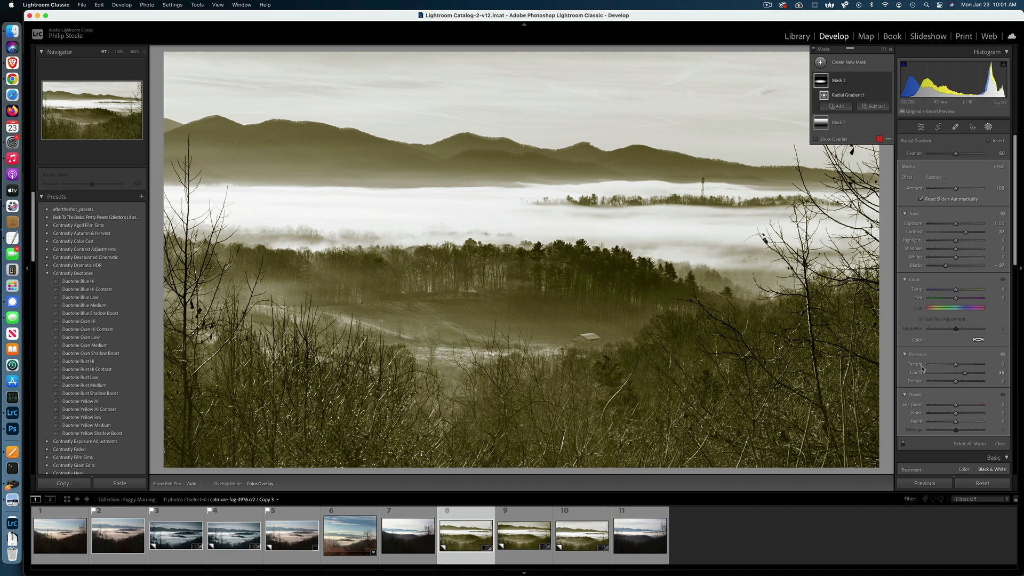
pyautogui.press('h')
pyautogui.moveTo(945, 265); pyautogui.dragTo(951, 269)
pyautogui.moveTo(935, 374); pyautogui.dragTo(969, 375)
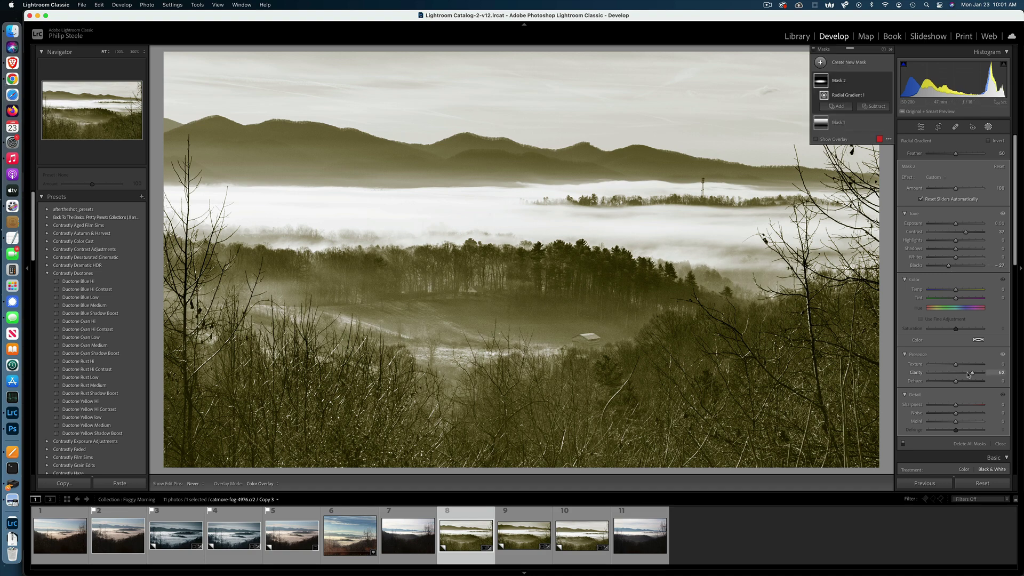
pyautogui.press('h')
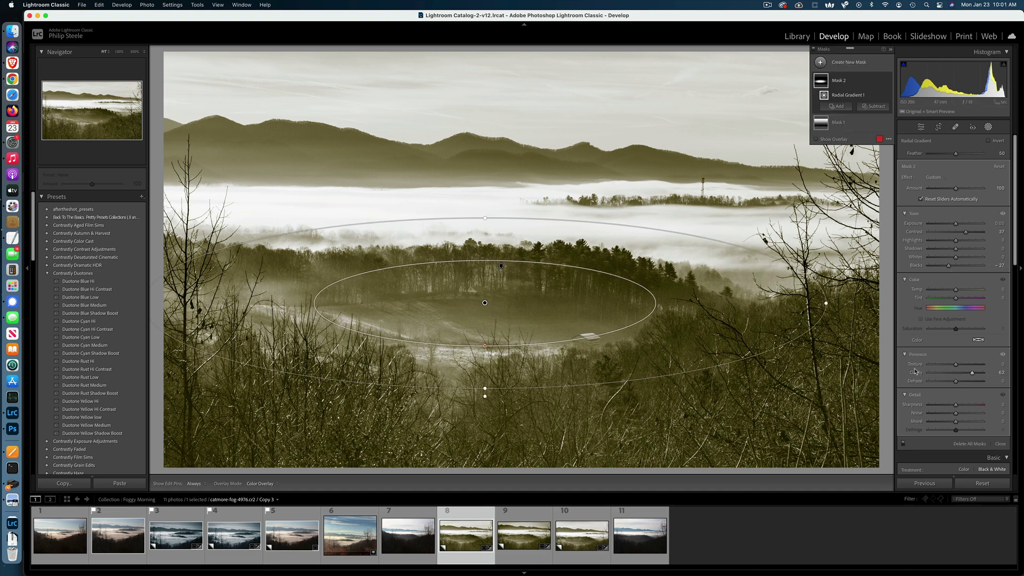
# Step: Shift the radial gradient slightly left and lower over the wooded valley
pyautogui.hotkey('shift', 'w')
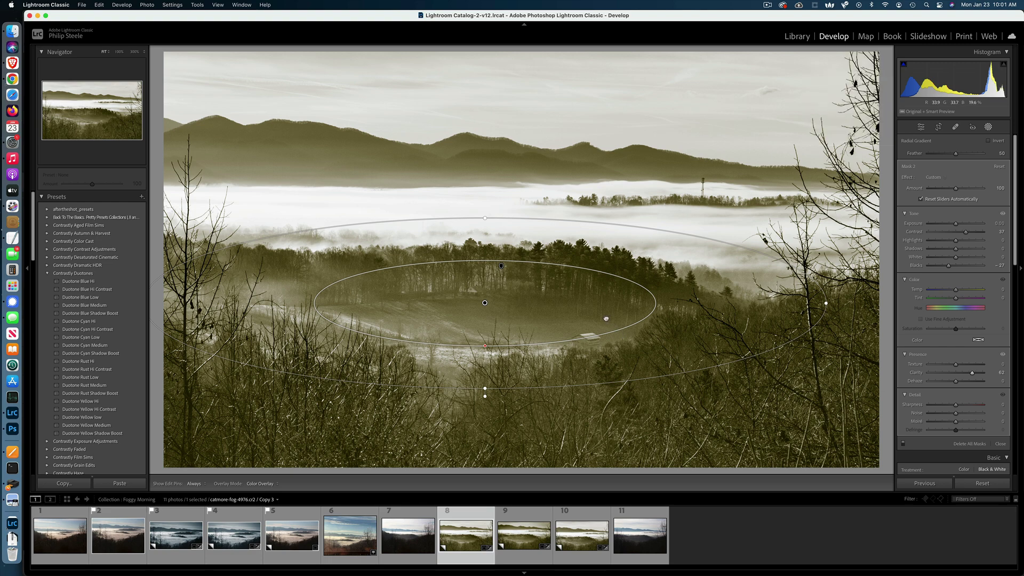
pyautogui.moveTo(592, 319); pyautogui.dragTo(553, 309)
pyautogui.hotkey('shift', 'w')
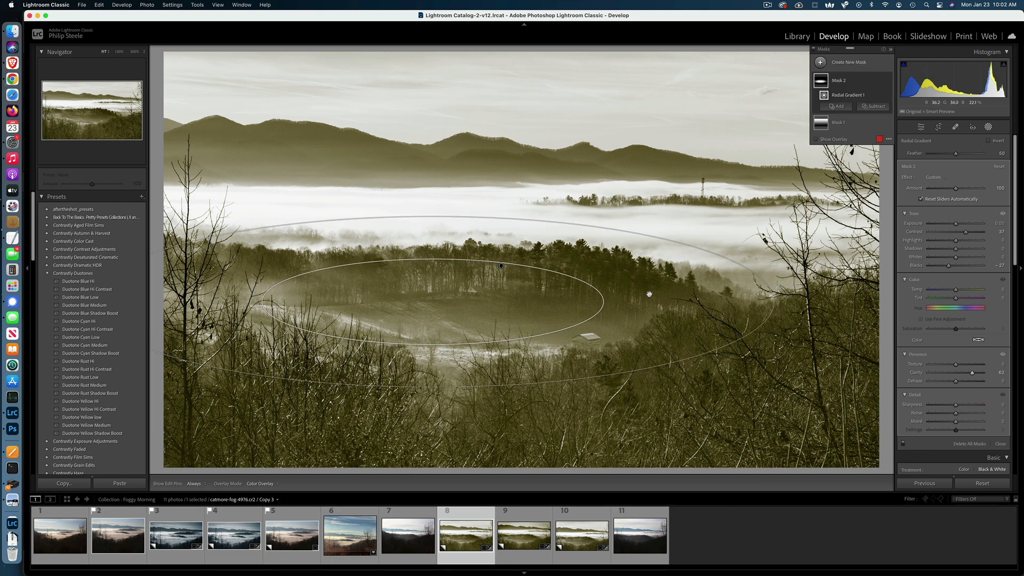
pyautogui.hotkey('shift', 'w')
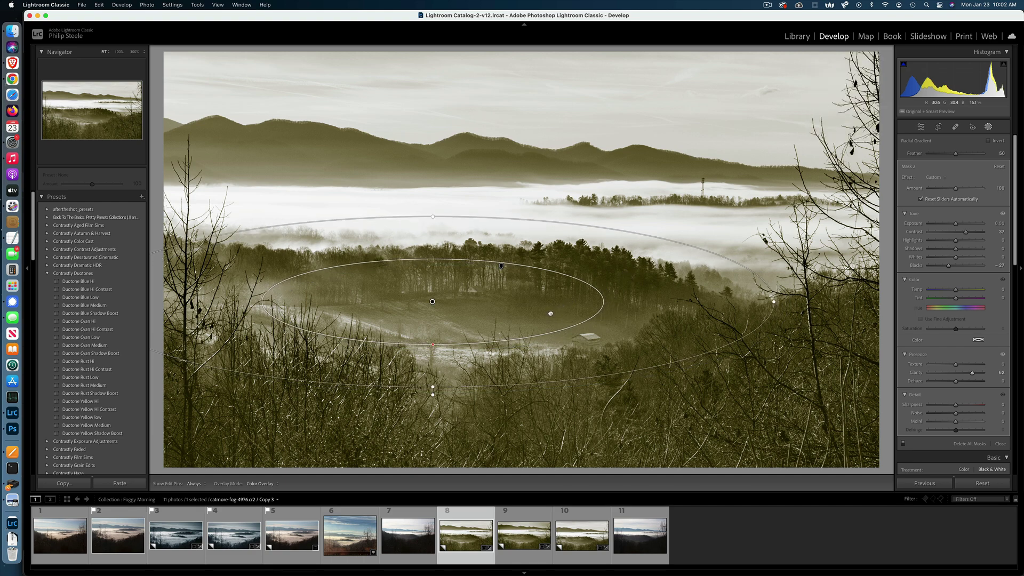
pyautogui.moveTo(549, 310); pyautogui.dragTo(541, 310)
pyautogui.hotkey('shift', 'w')
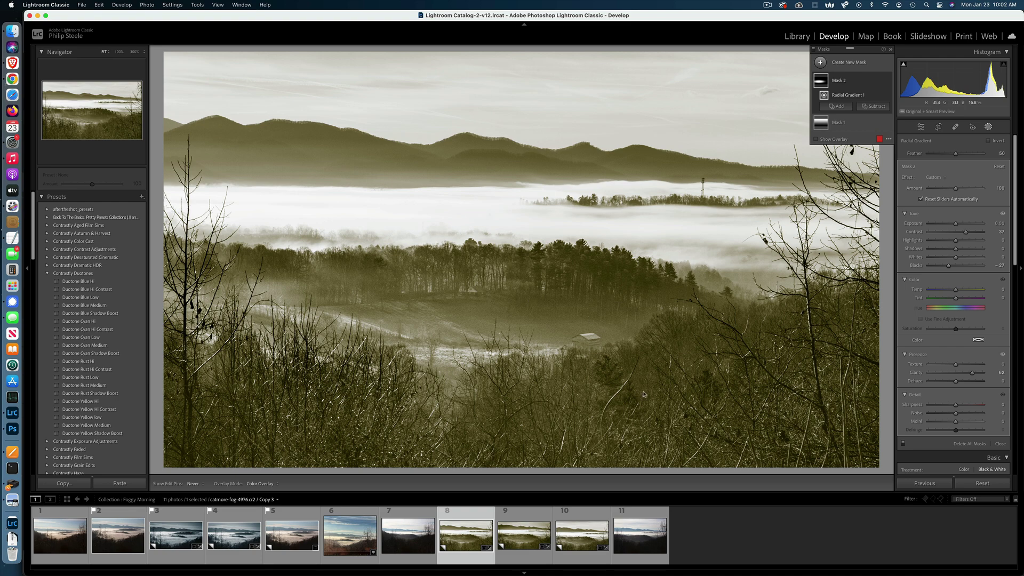
# Step: Close masking and add a post-crop vignette of about -24 to darken the corners
pyautogui.hotkey('shift', 'w')
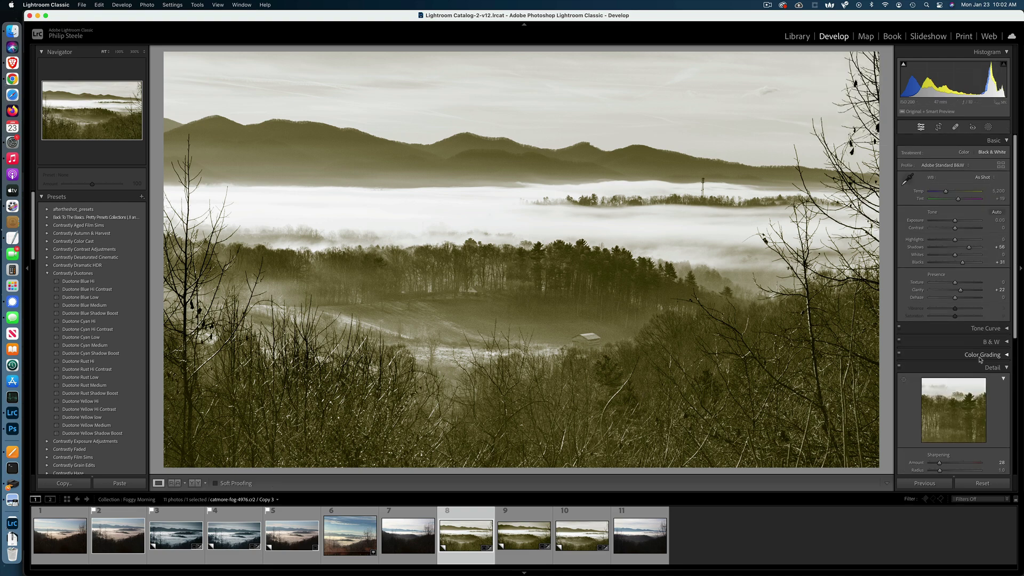
pyautogui.scroll(-7, 980, 361)
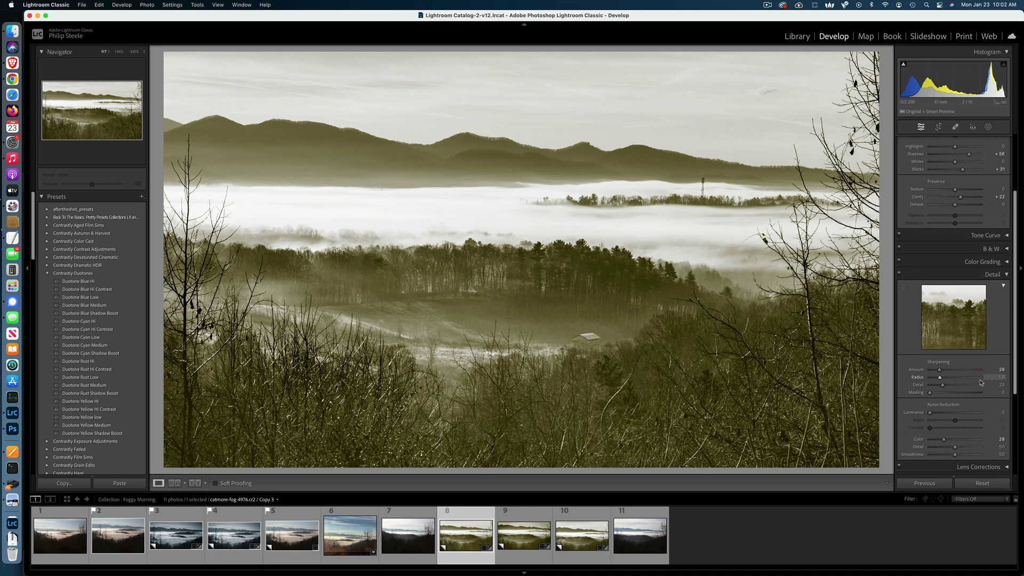
pyautogui.scroll(-1, 978, 382)
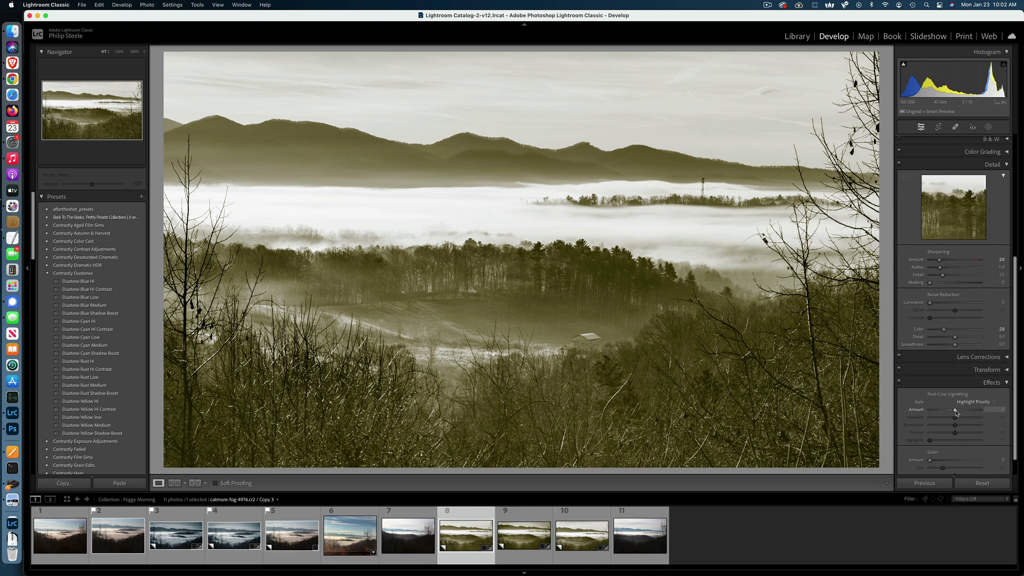
pyautogui.moveTo(955, 410); pyautogui.dragTo(951, 417)
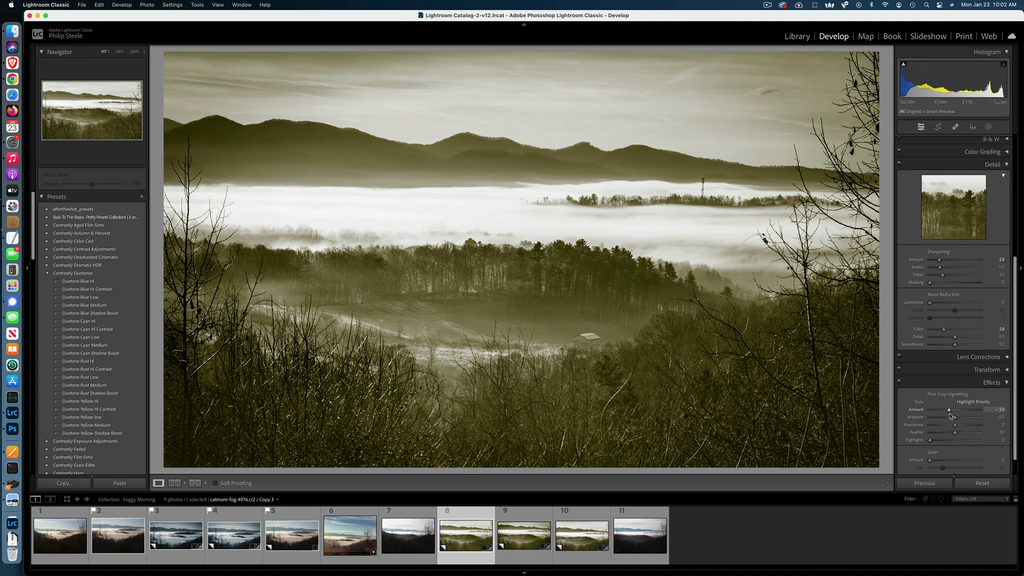
# Step: Compare with unedited original photo 7, then return to edited sepia photo 8
pyautogui.click(405, 547)
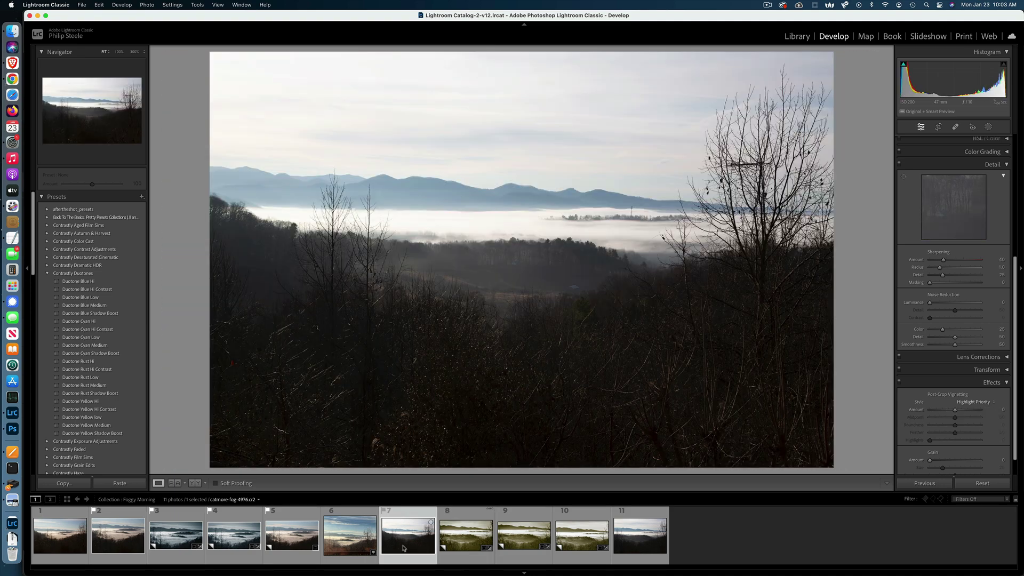
pyautogui.click(464, 538)
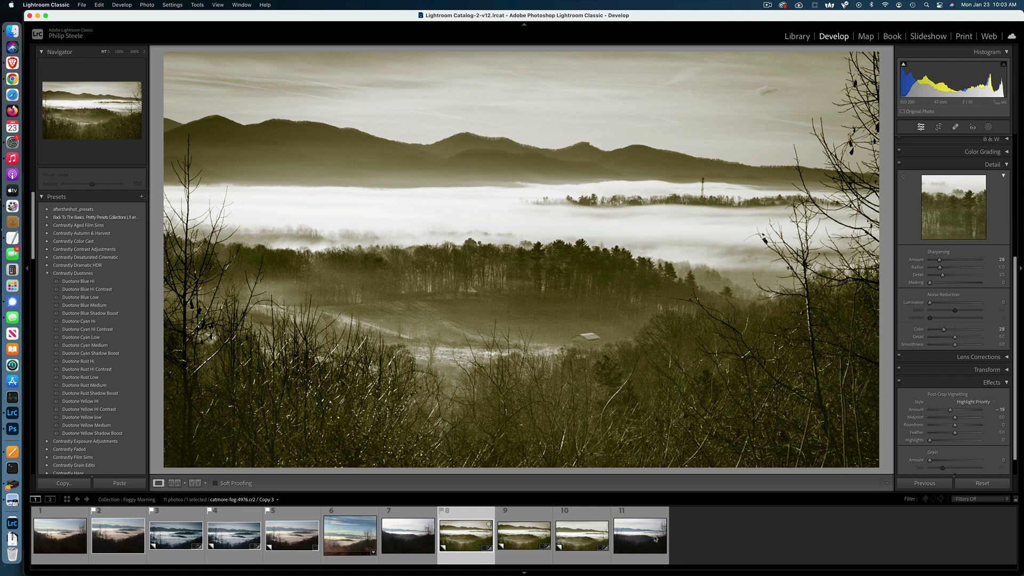